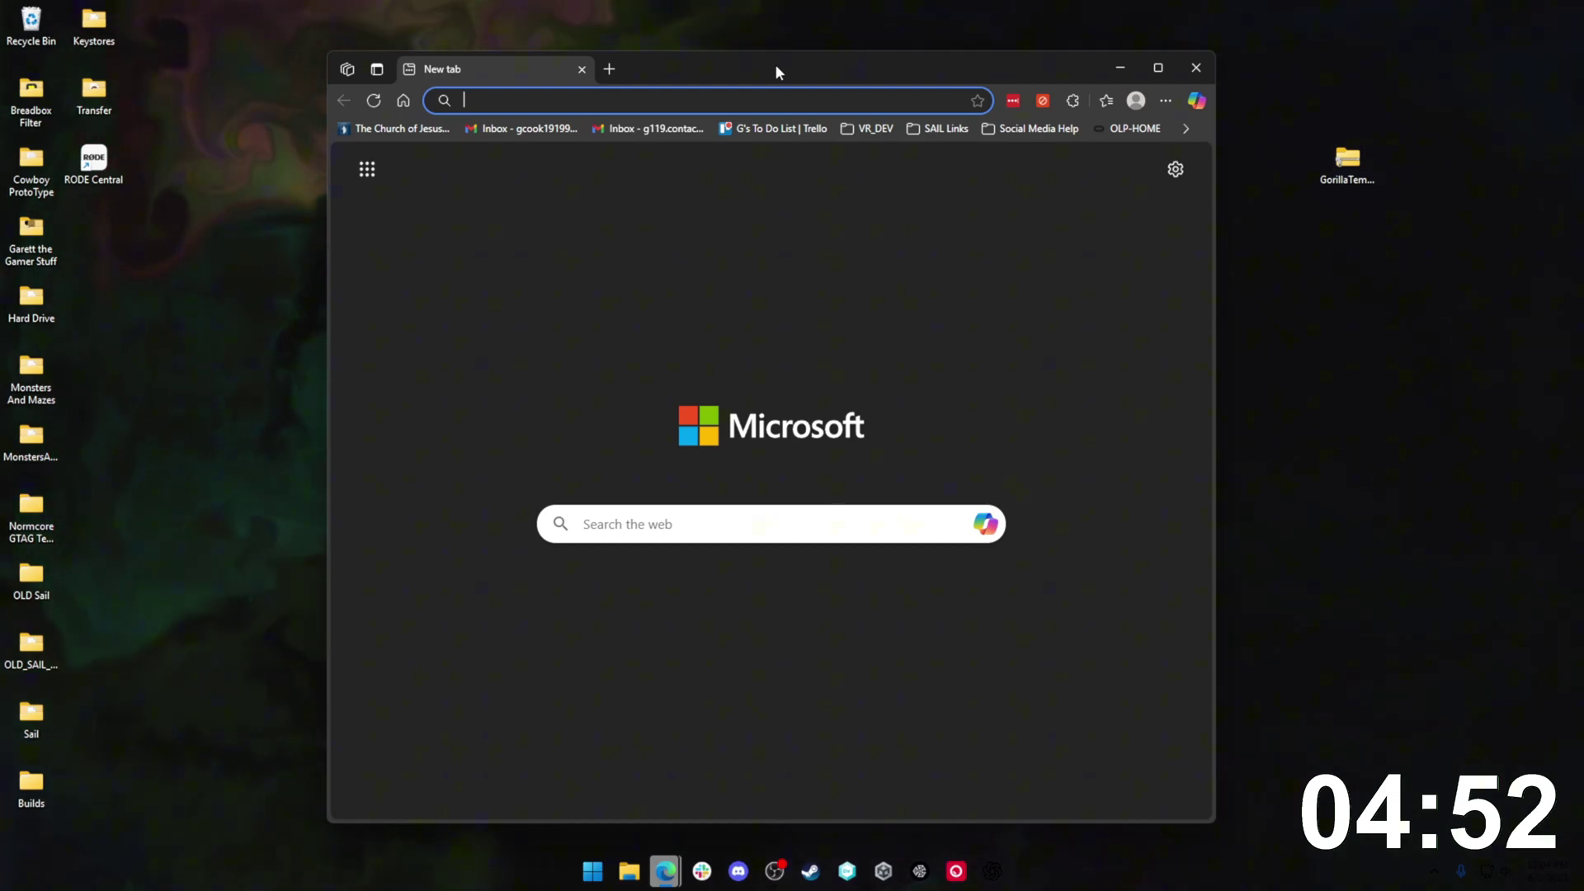
Step: Search the web for unity, open Unity's official download page and download Unity Hub for Windows
text(unity)
key(Return)
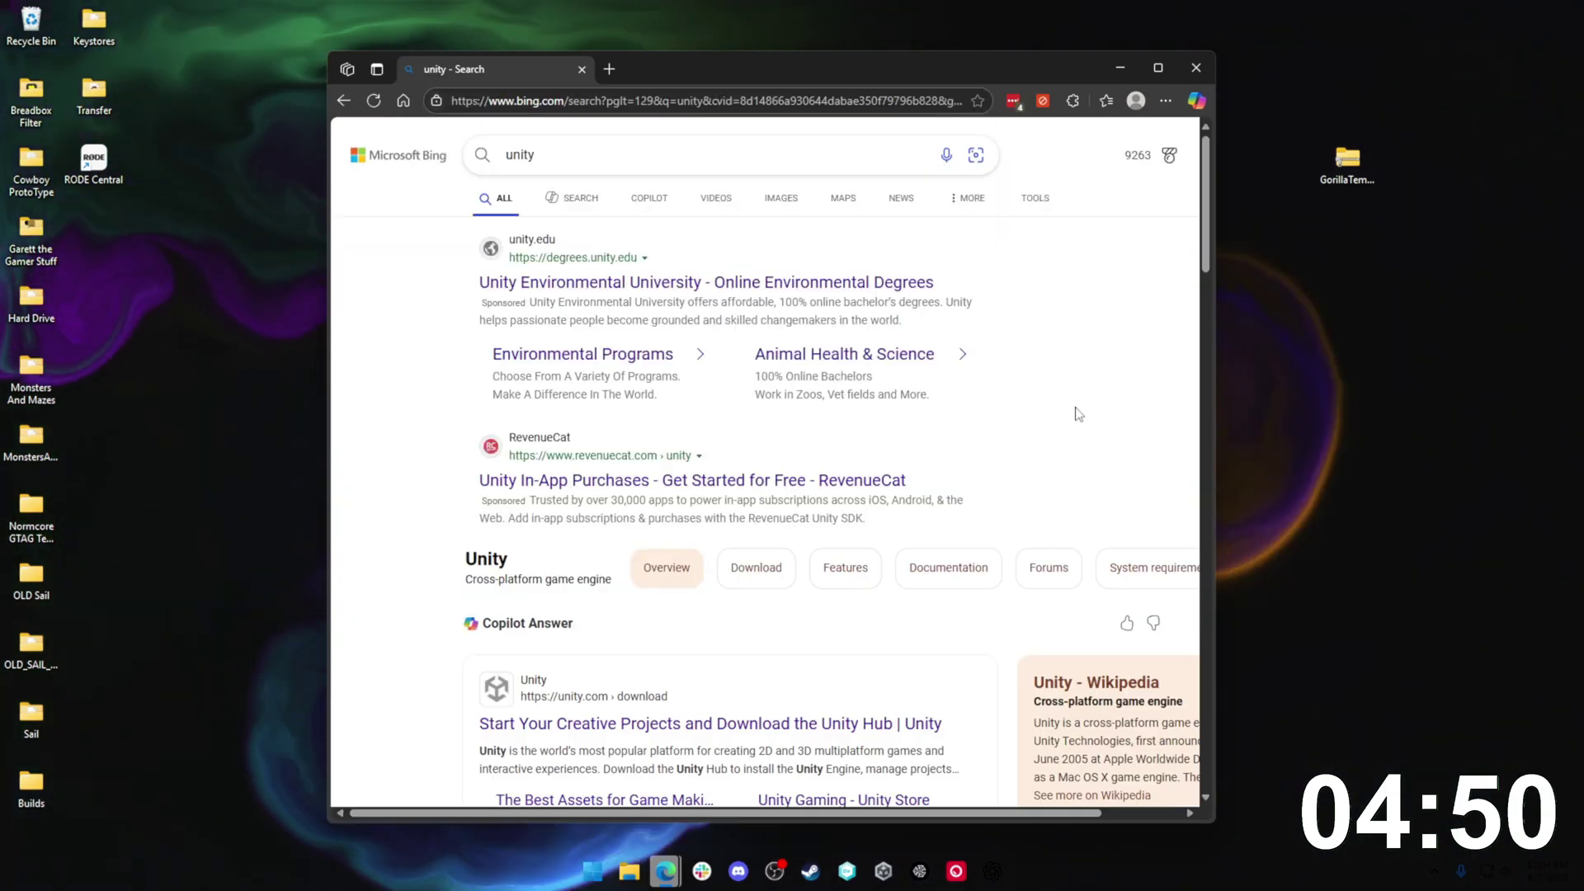
scroll(627, 462, down, 4)
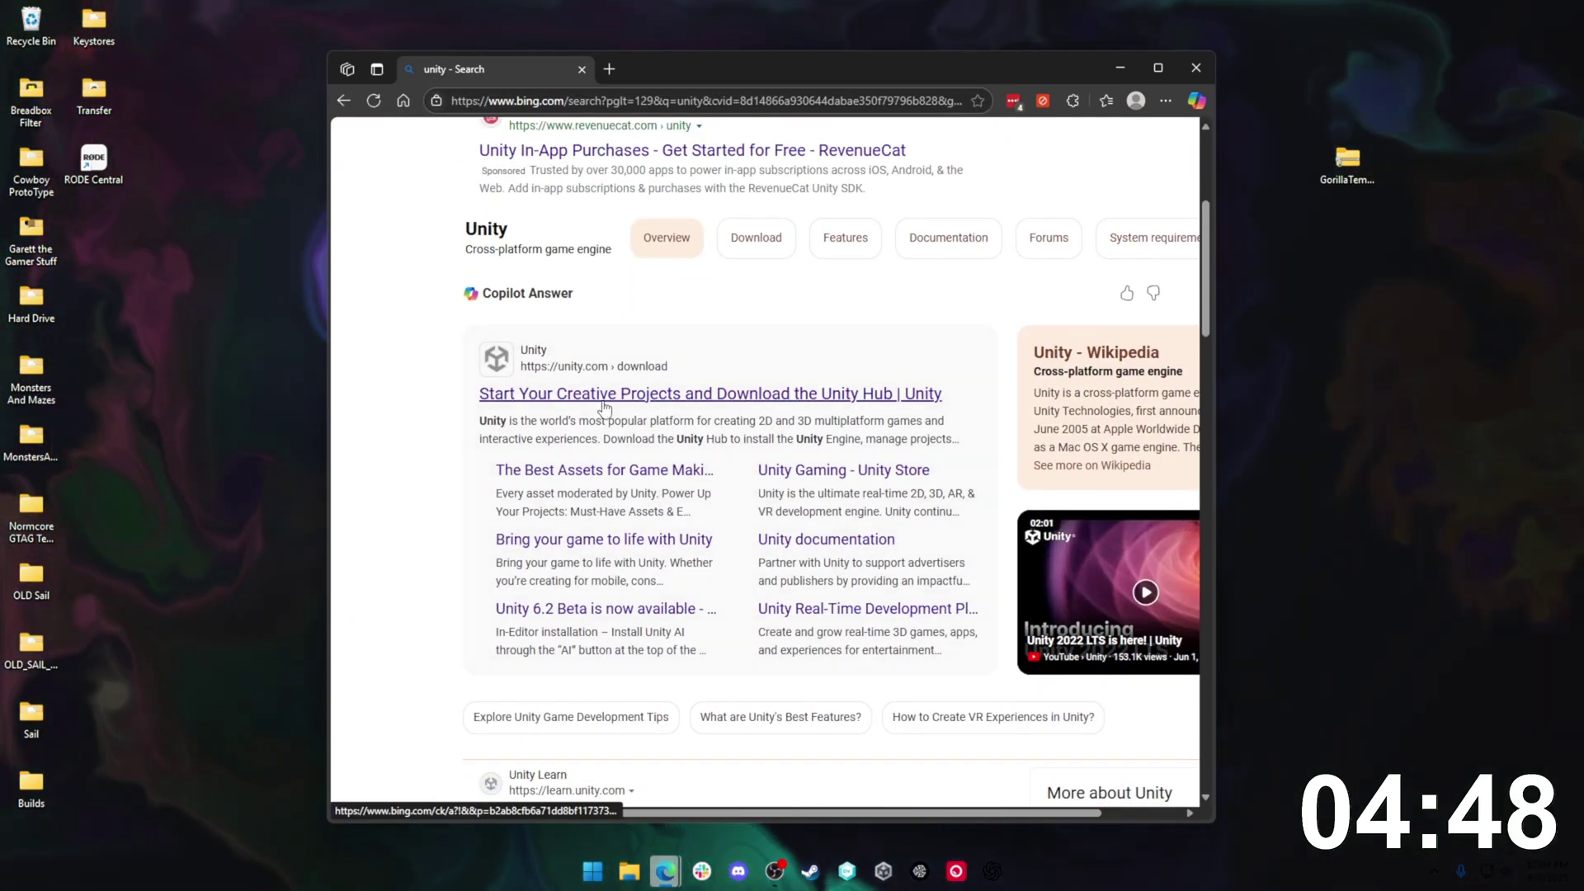
click(603, 402)
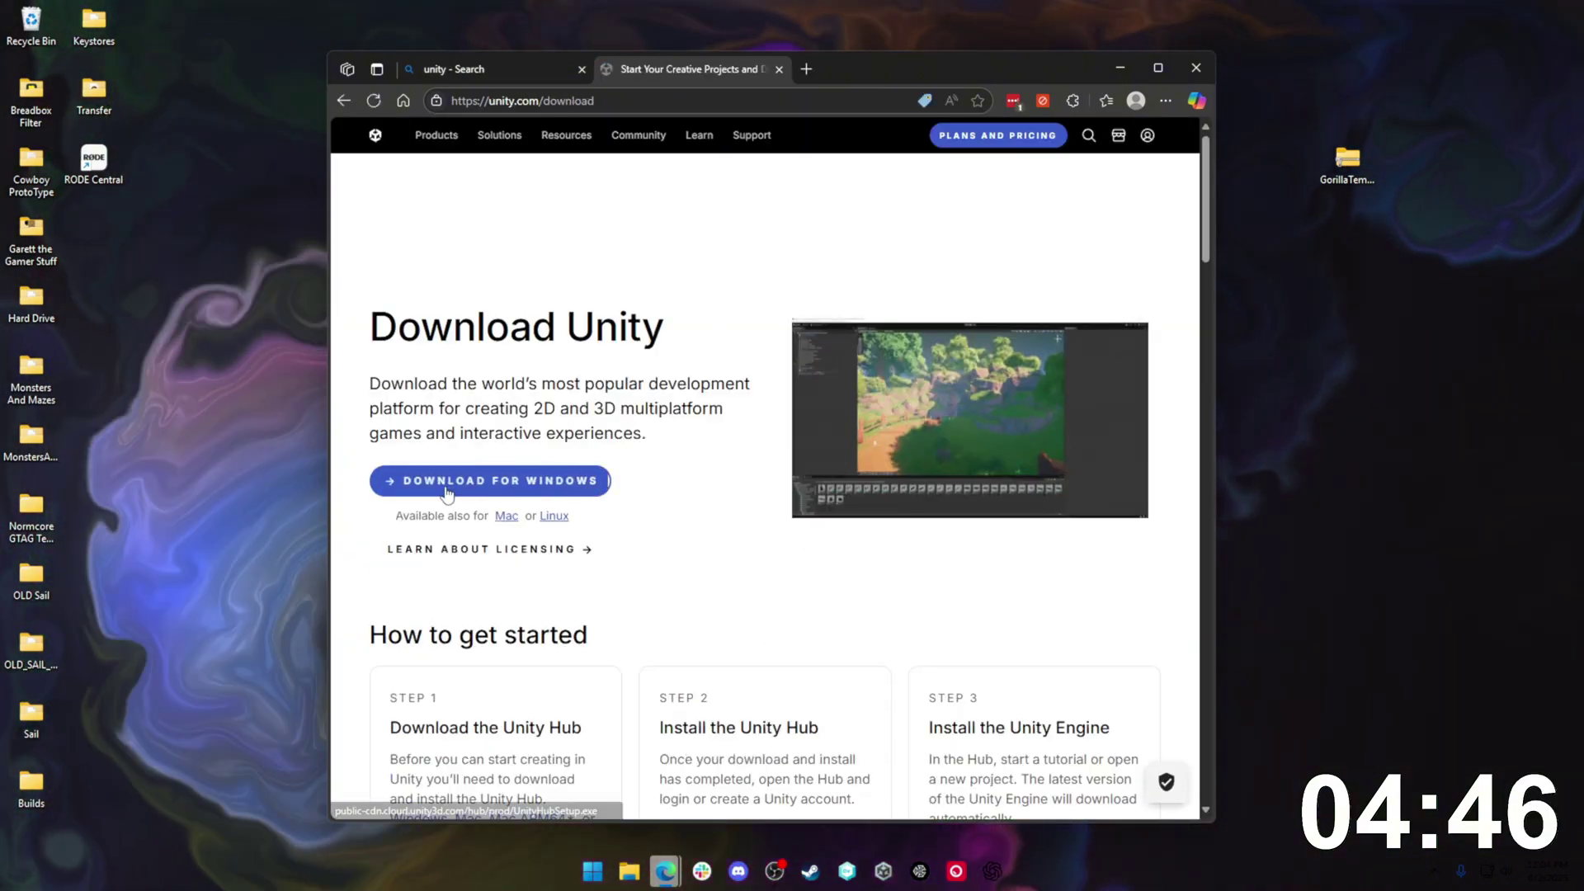
click(446, 487)
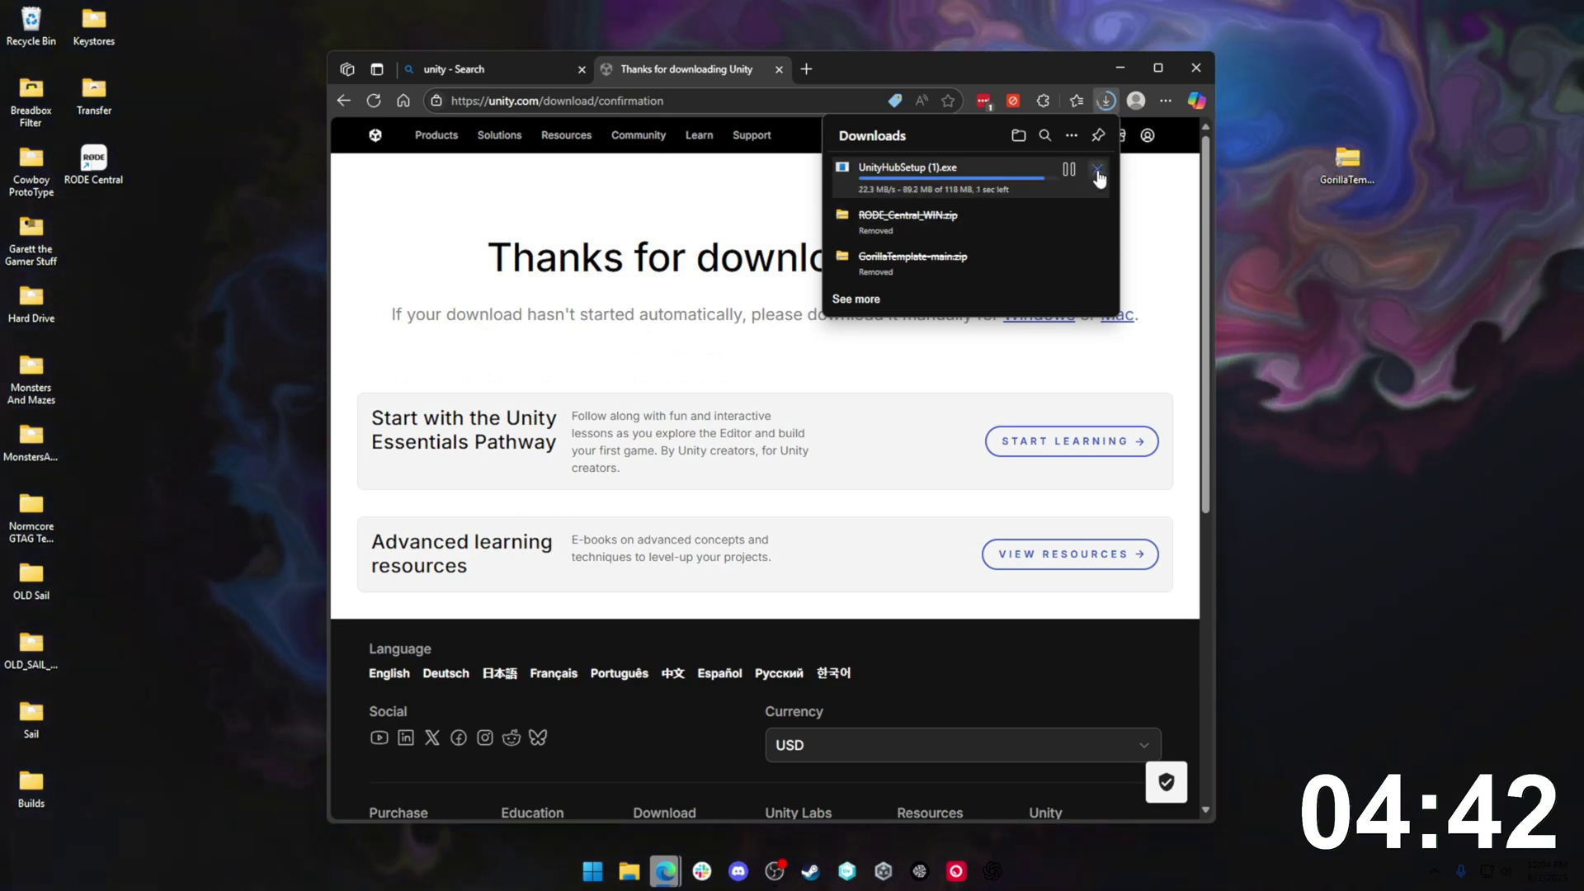
click(1195, 69)
Step: Switch to Unity Hub and choose the Unity 6.0 (6000.0.50f1) LTS editor for installation
click(883, 870)
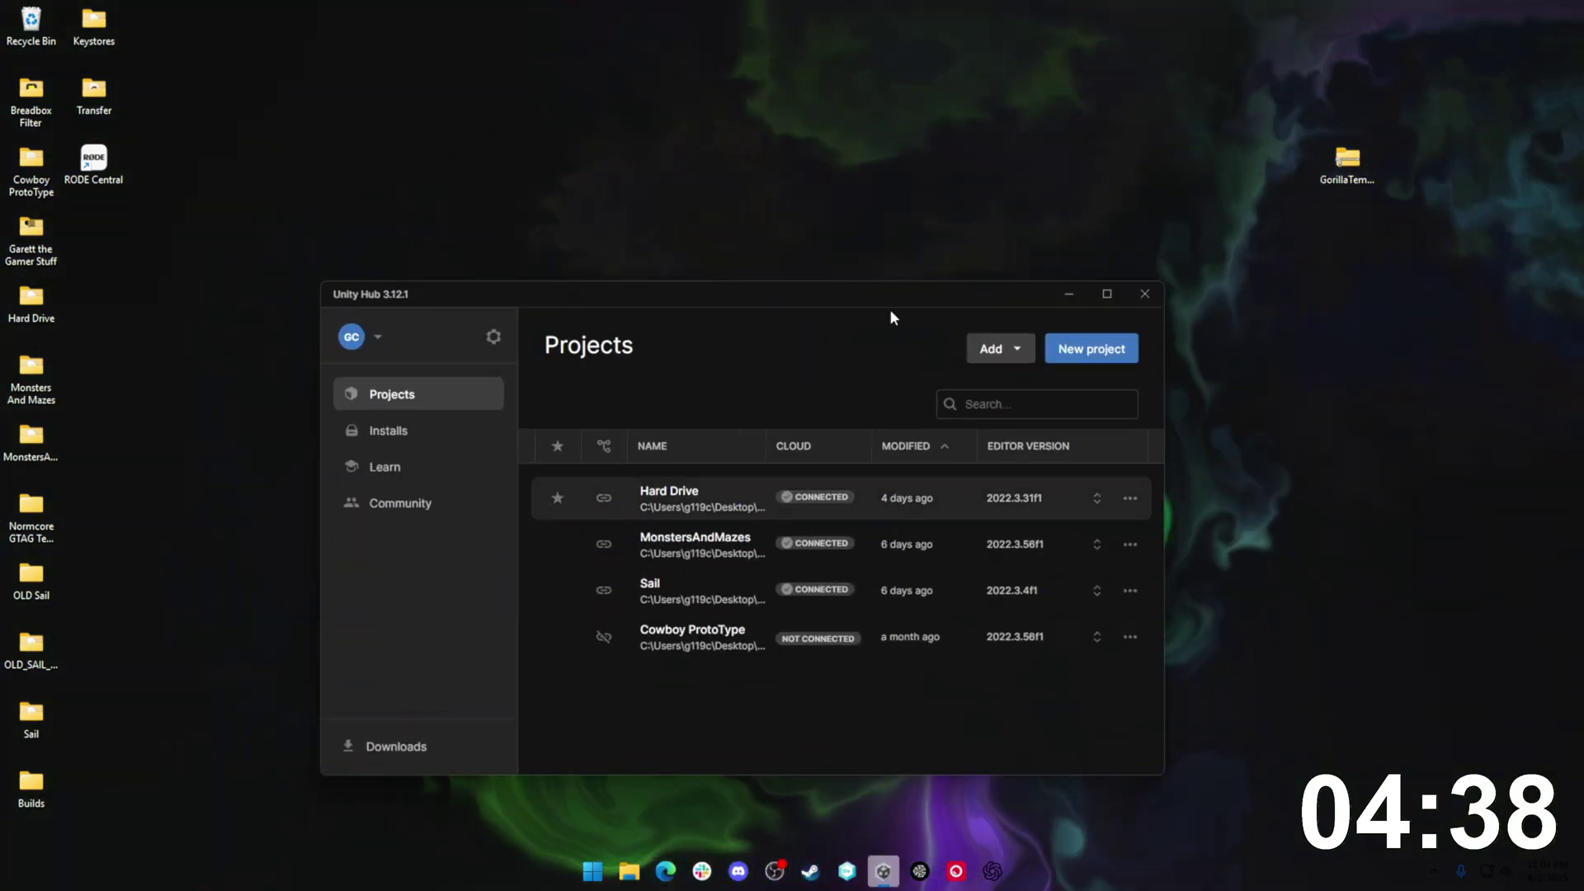
drag(766, 294, 775, 94)
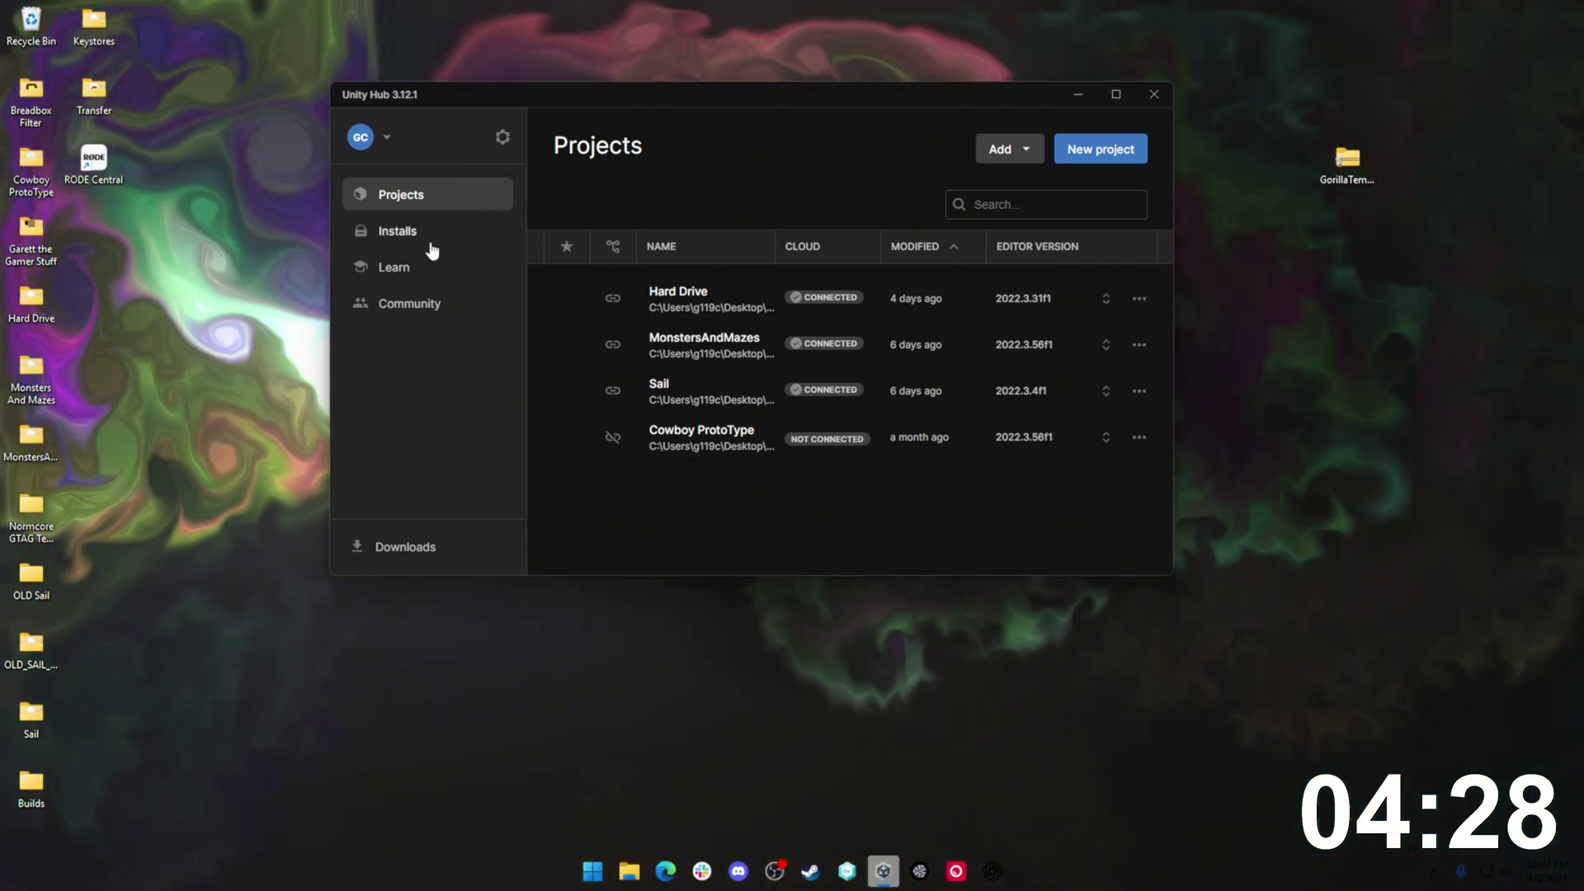
click(432, 249)
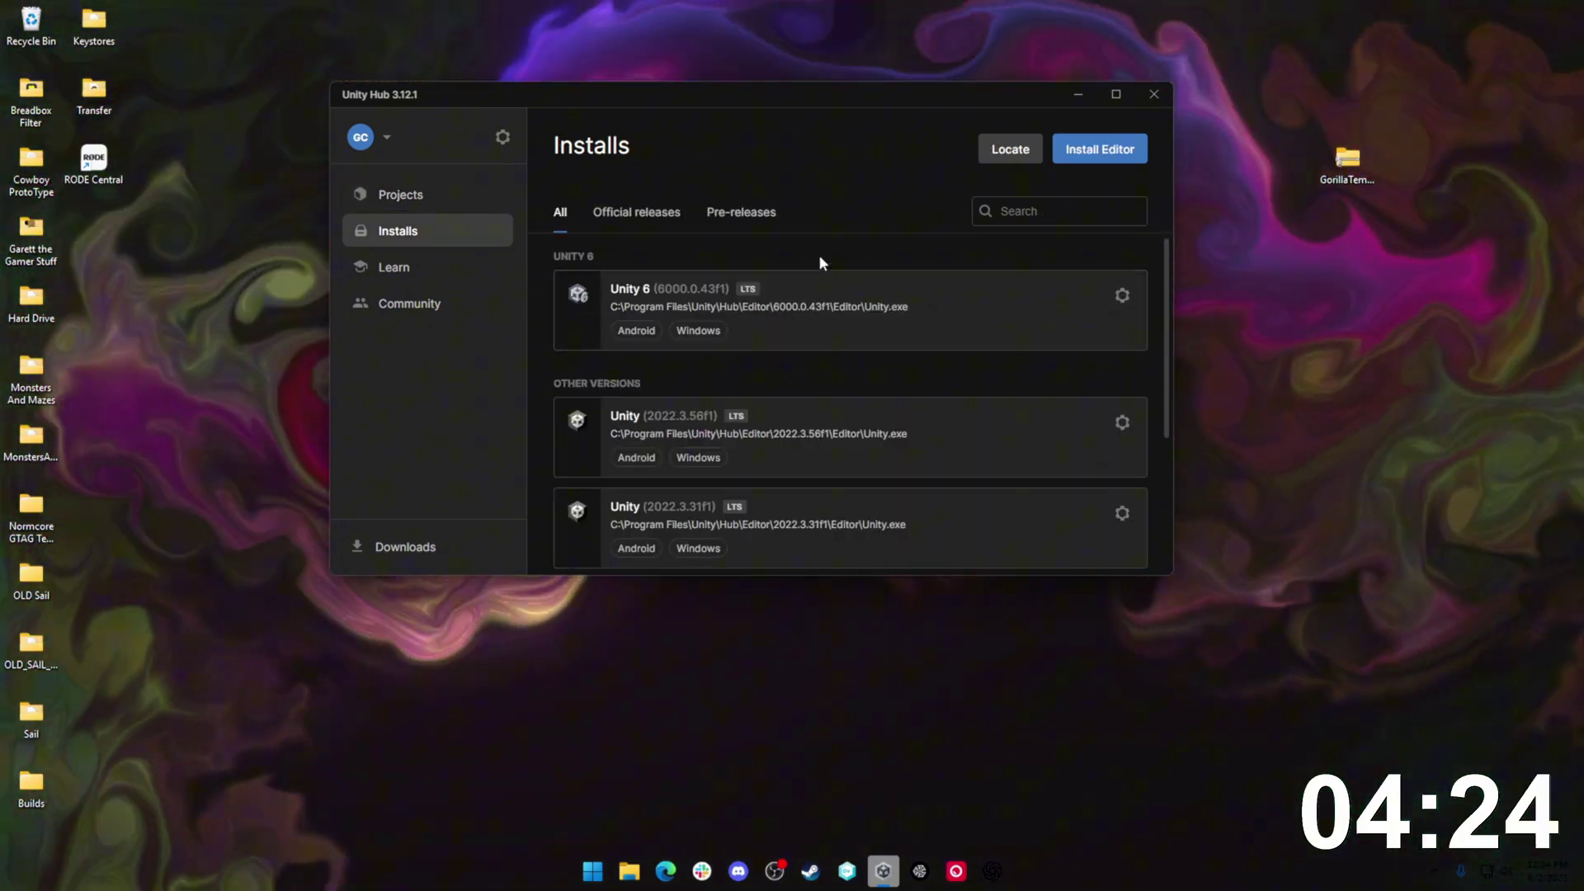
click(1089, 155)
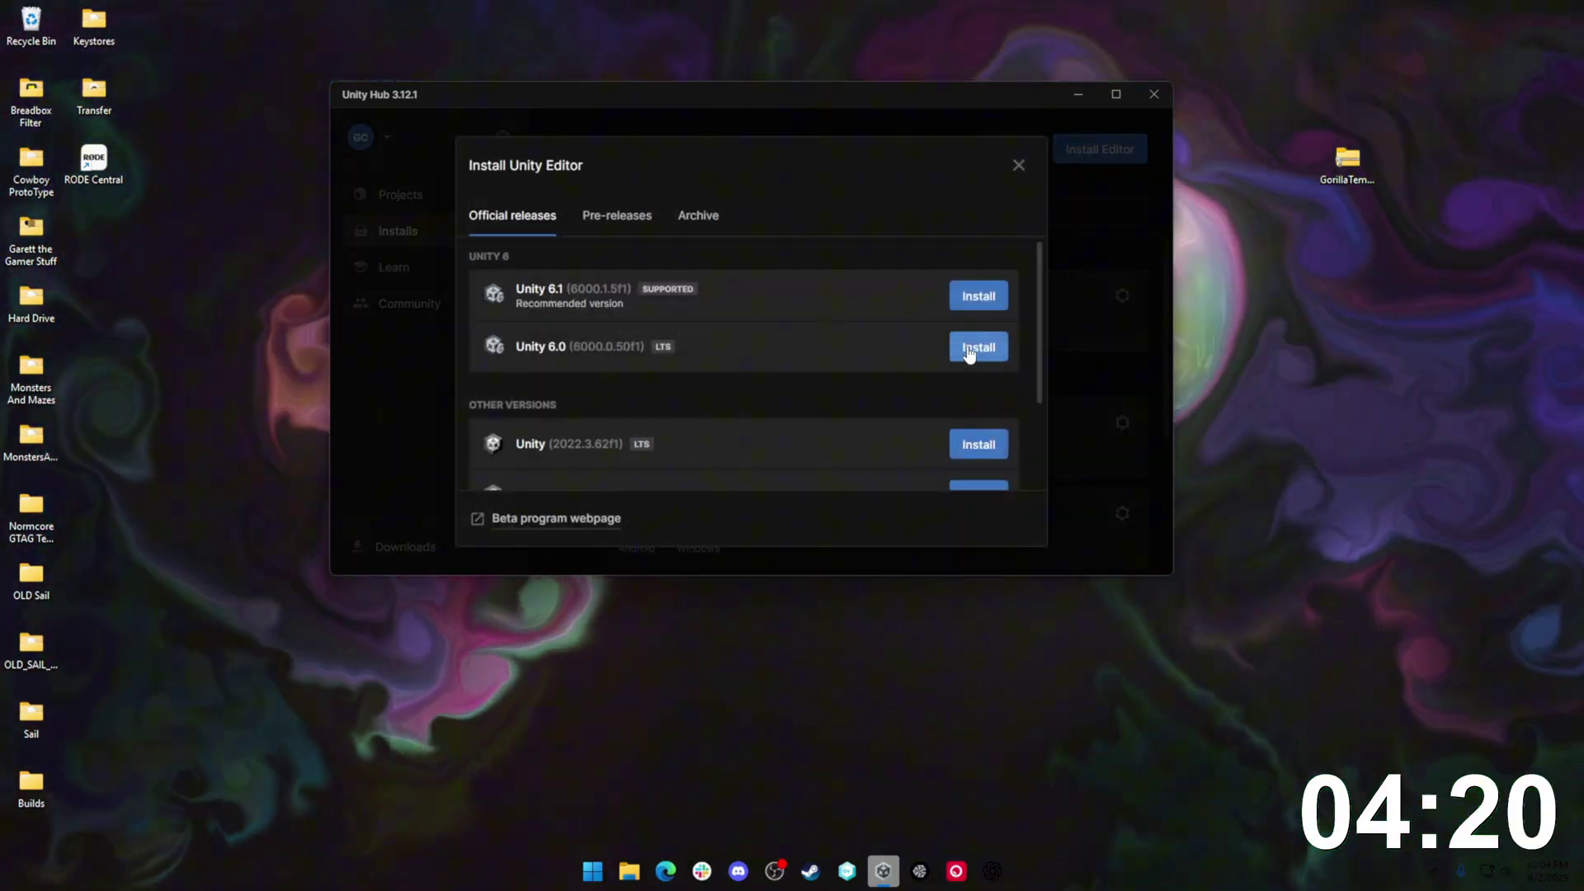
click(973, 347)
Step: Install it with Android Build Support, OpenJDK, Android SDK & NDK Tools and Windows Build Support (IL2CPP), accepting the Android license terms
scroll(506, 396, down, 2)
scroll(528, 272, up, 2)
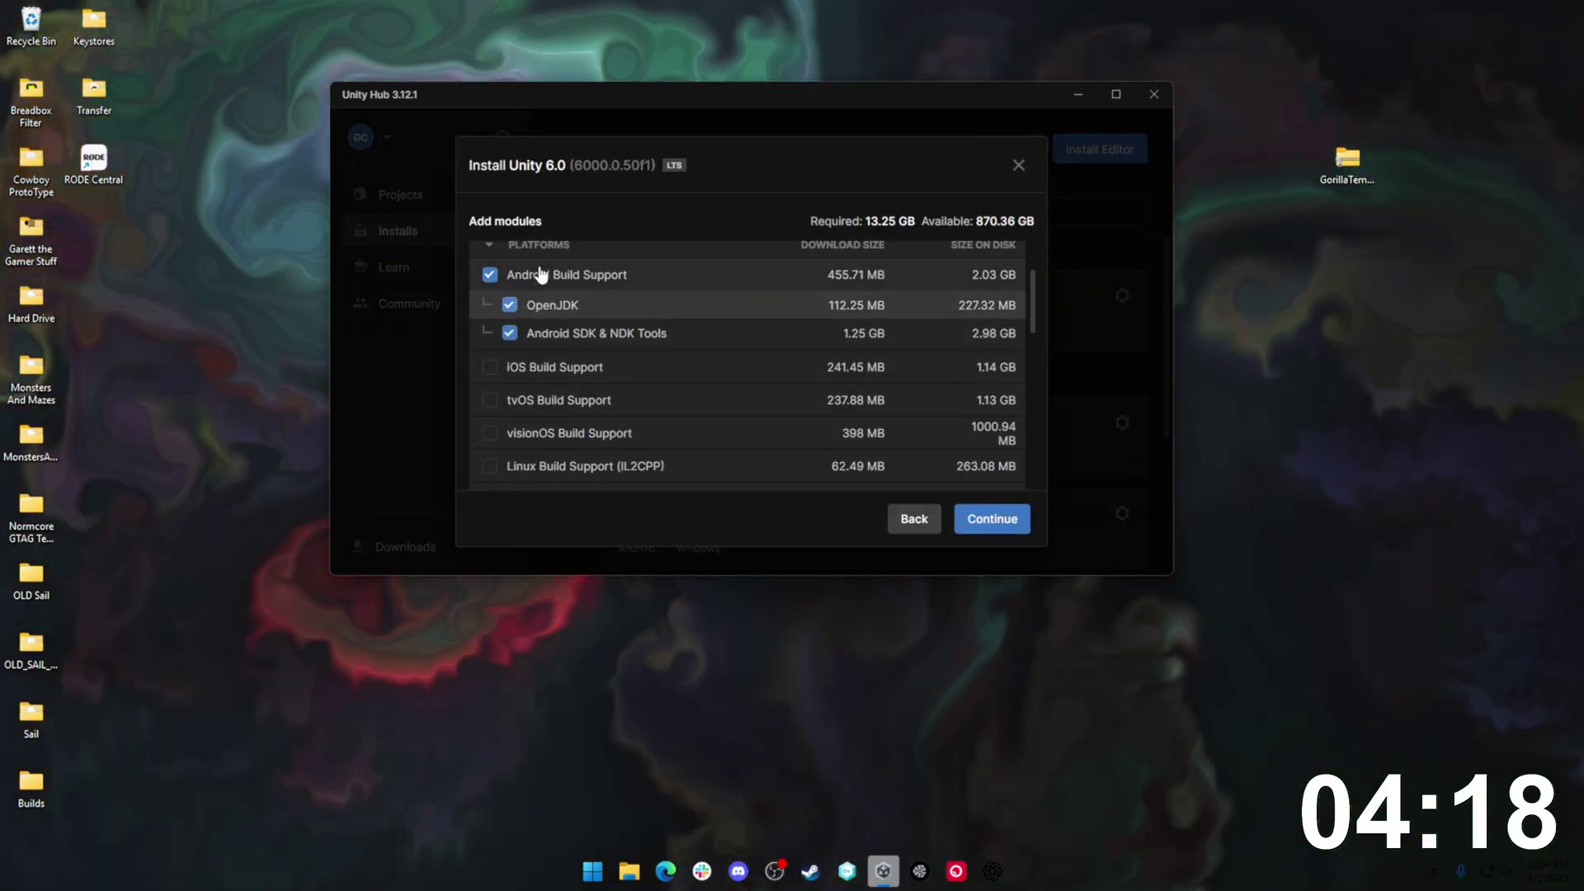
scroll(538, 346, down, 4)
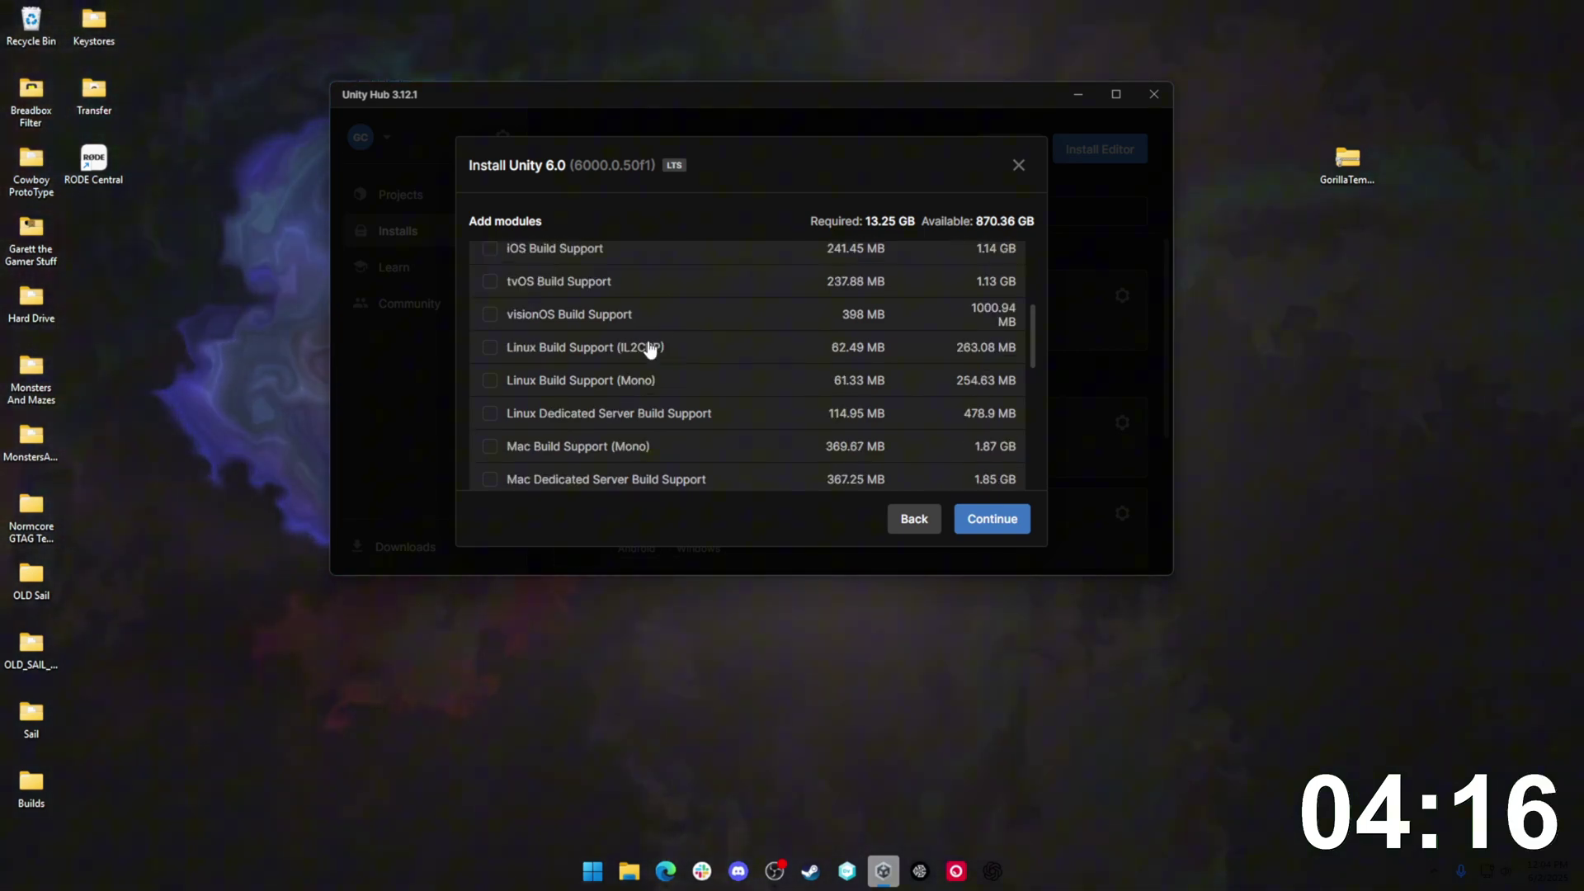
click(483, 450)
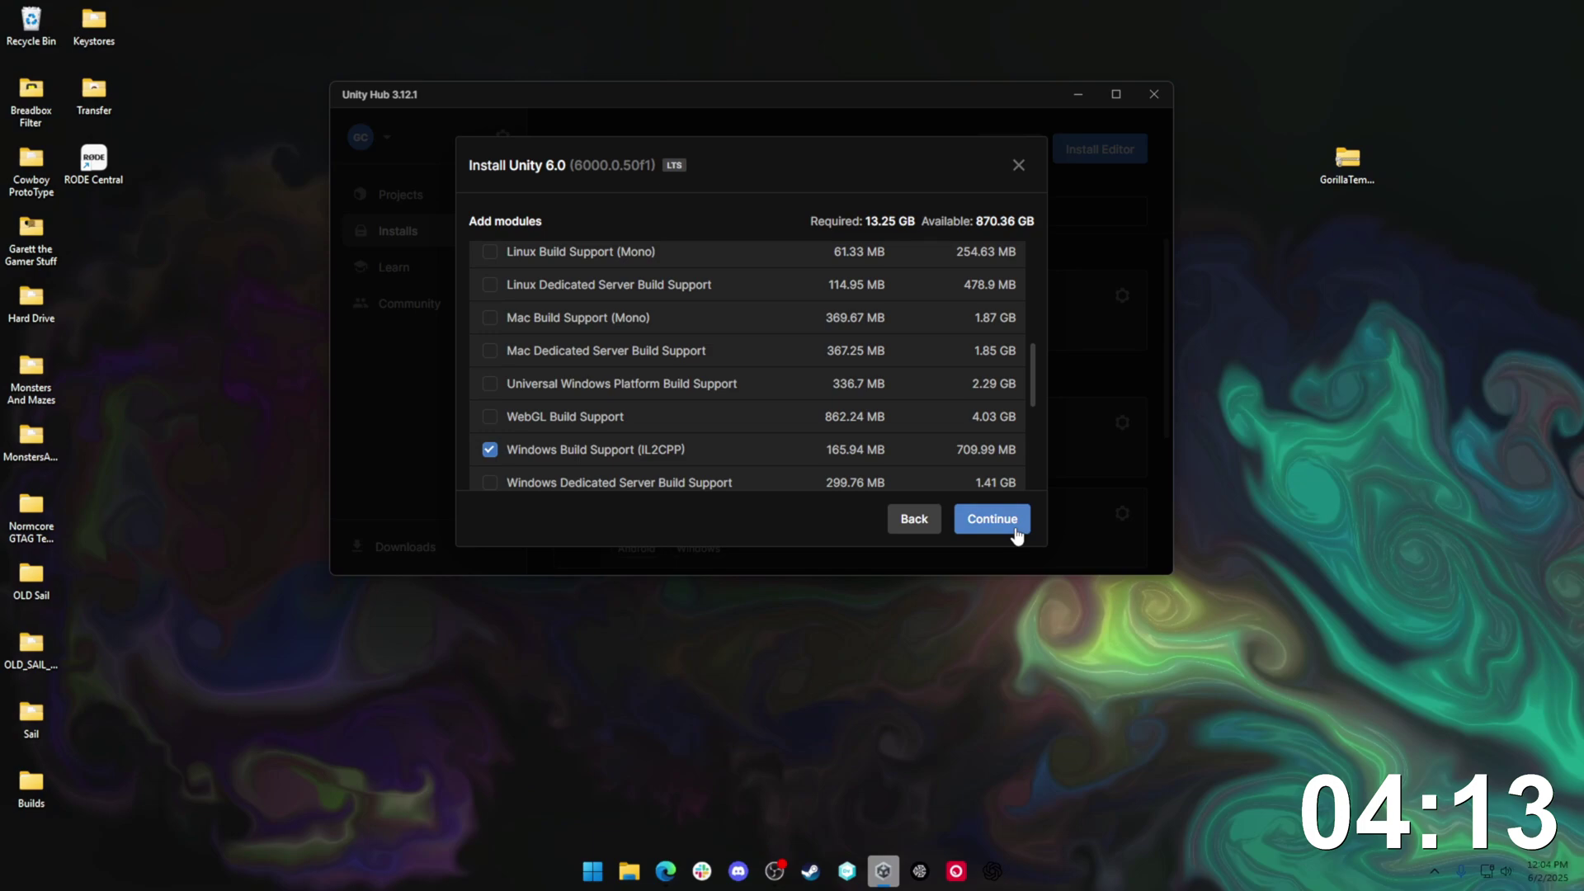
click(992, 519)
scroll(742, 330, down, 5)
click(480, 478)
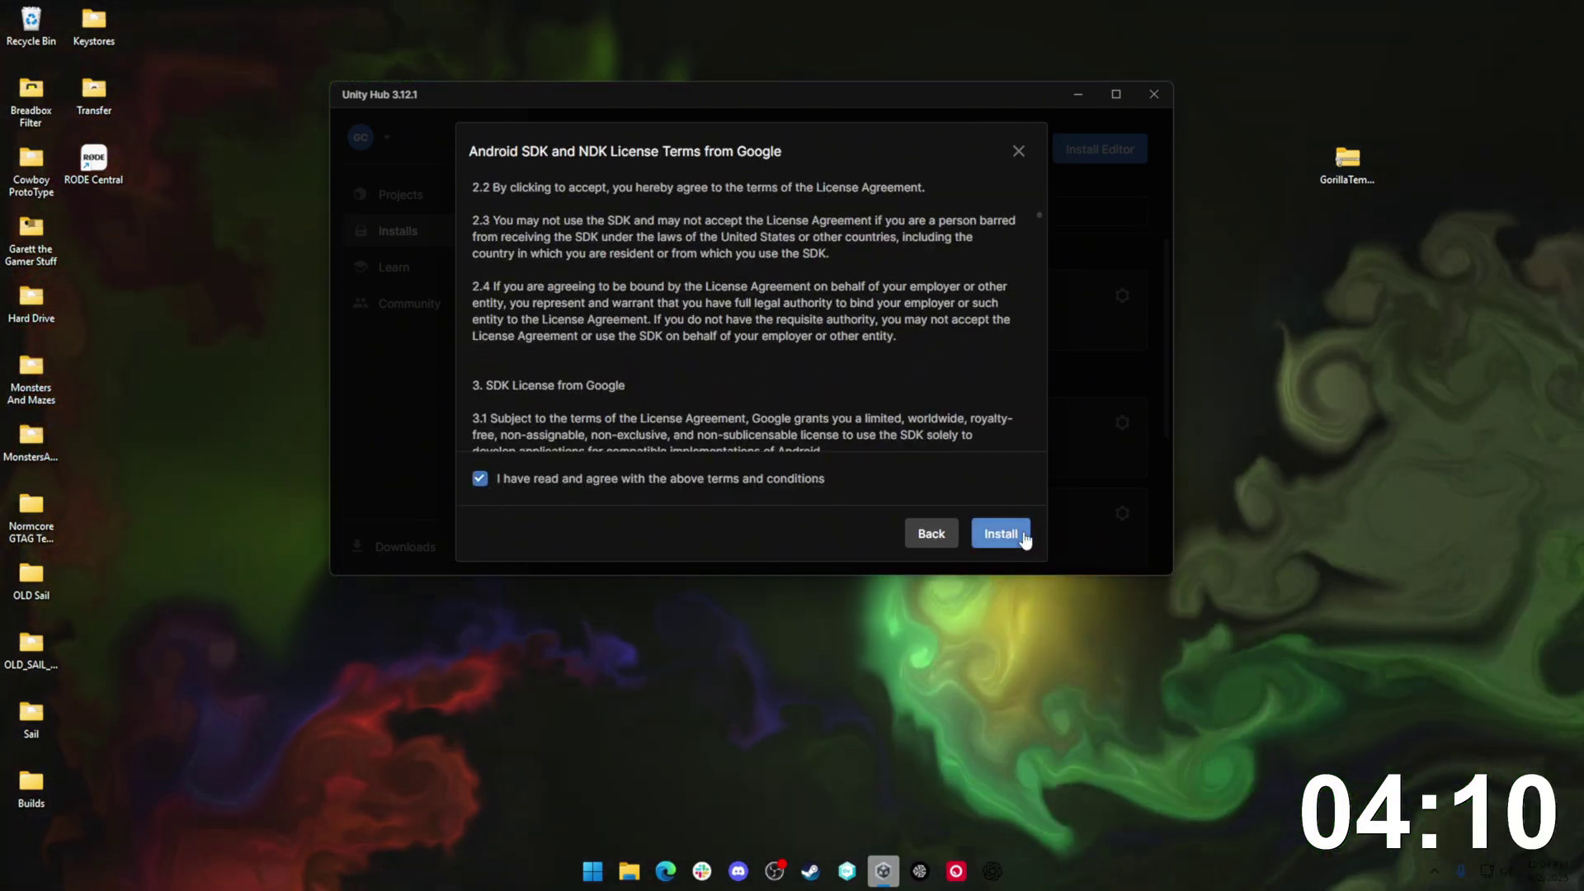
click(1001, 534)
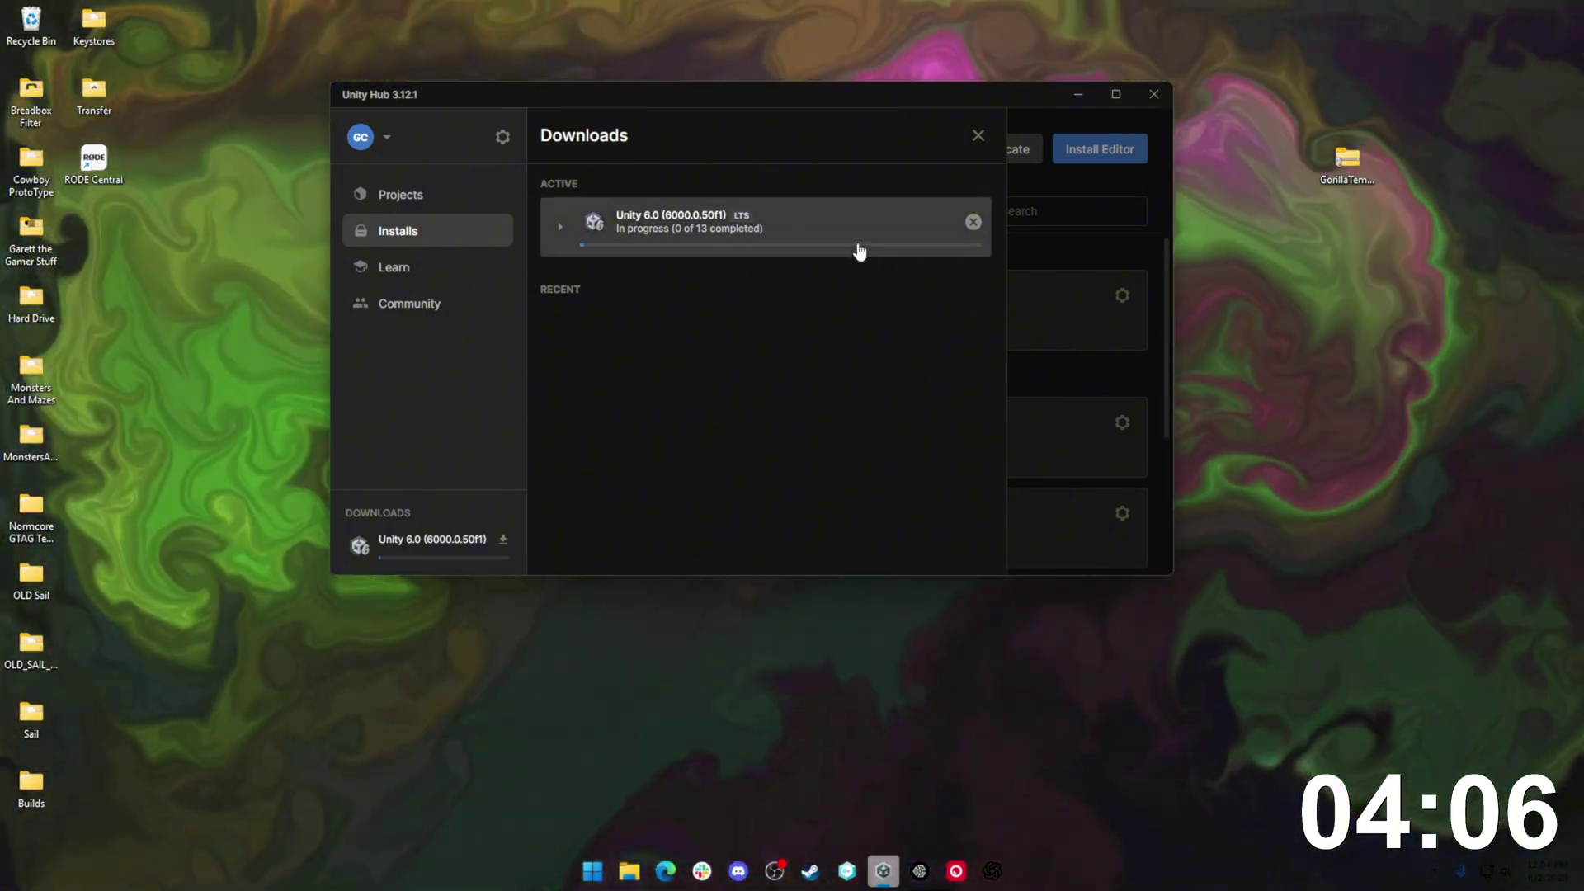
click(856, 244)
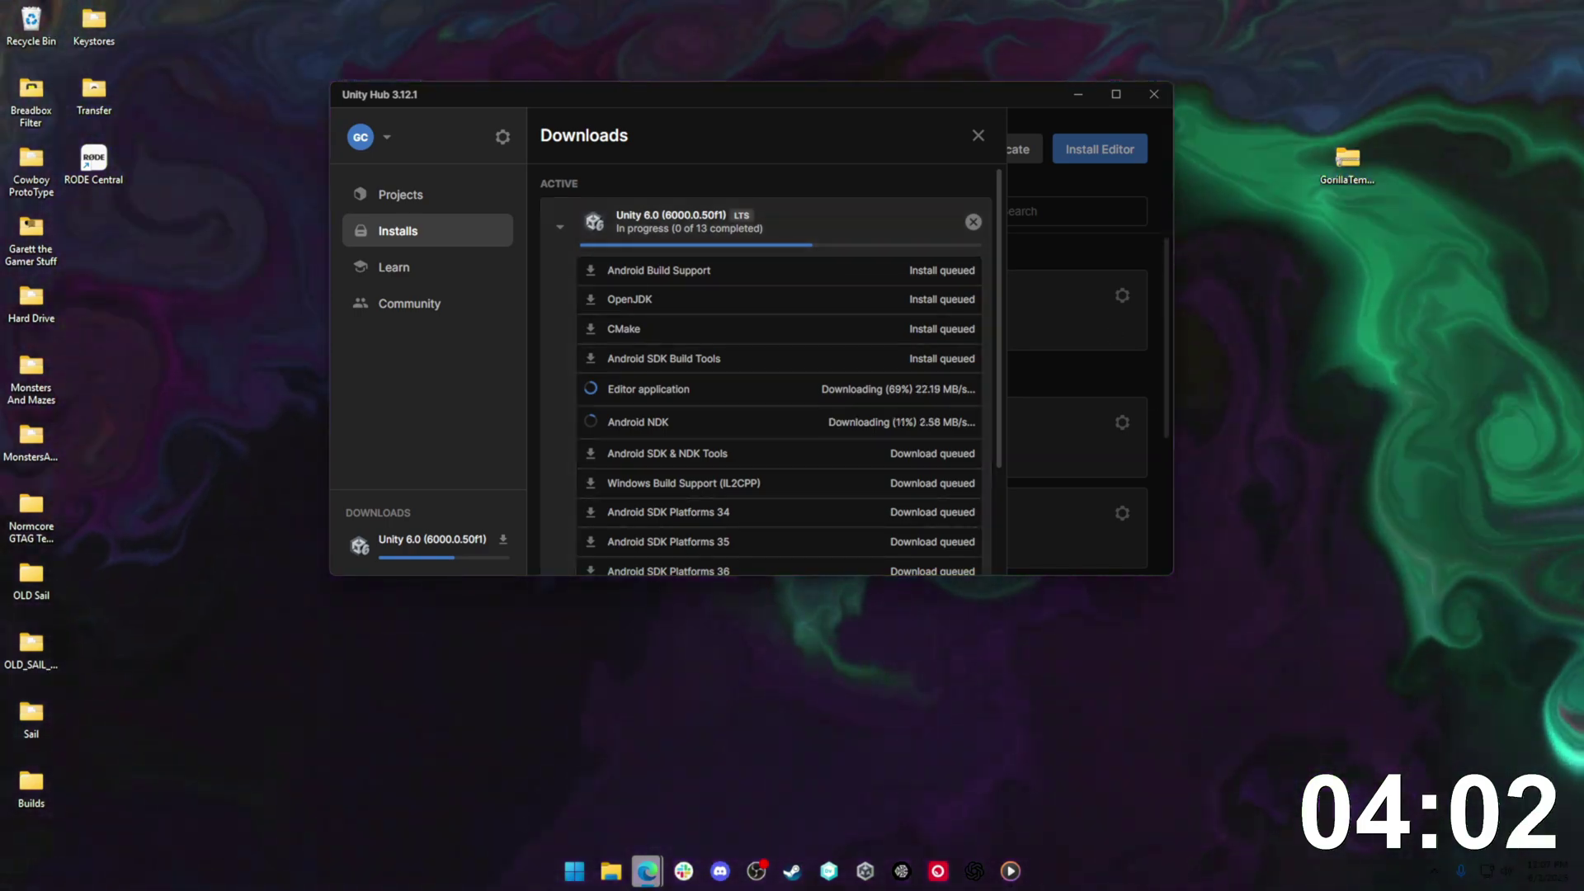
Step: Review the NormalVR/GorillaTemplate GitHub page in the browser, down to the template download link under Getting Started
drag(826, 1, 840, 57)
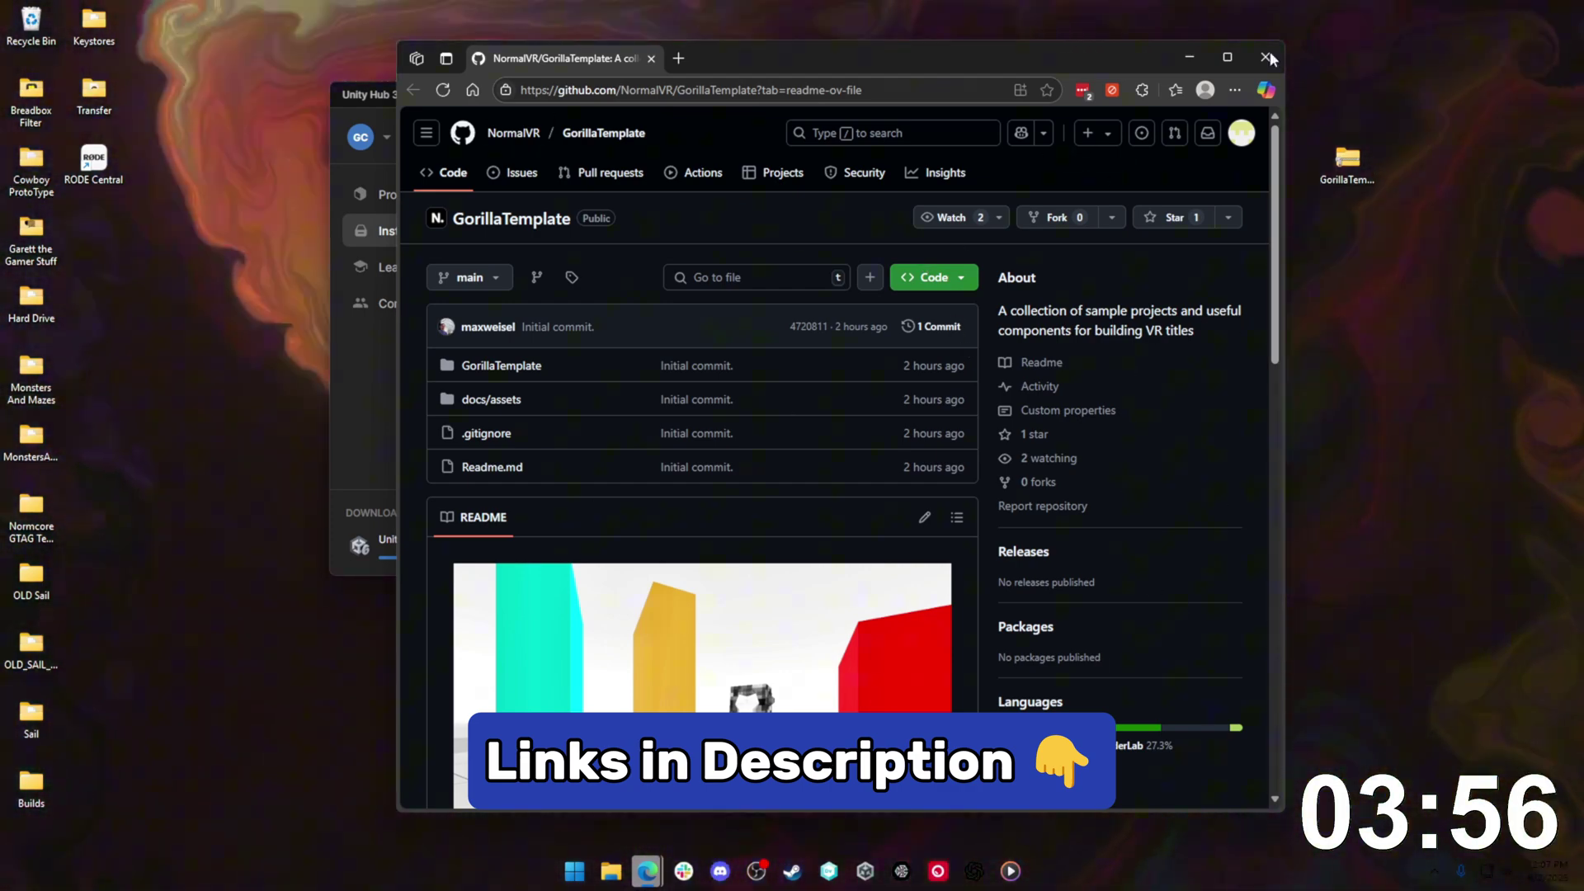
scroll(826, 304, down, 5)
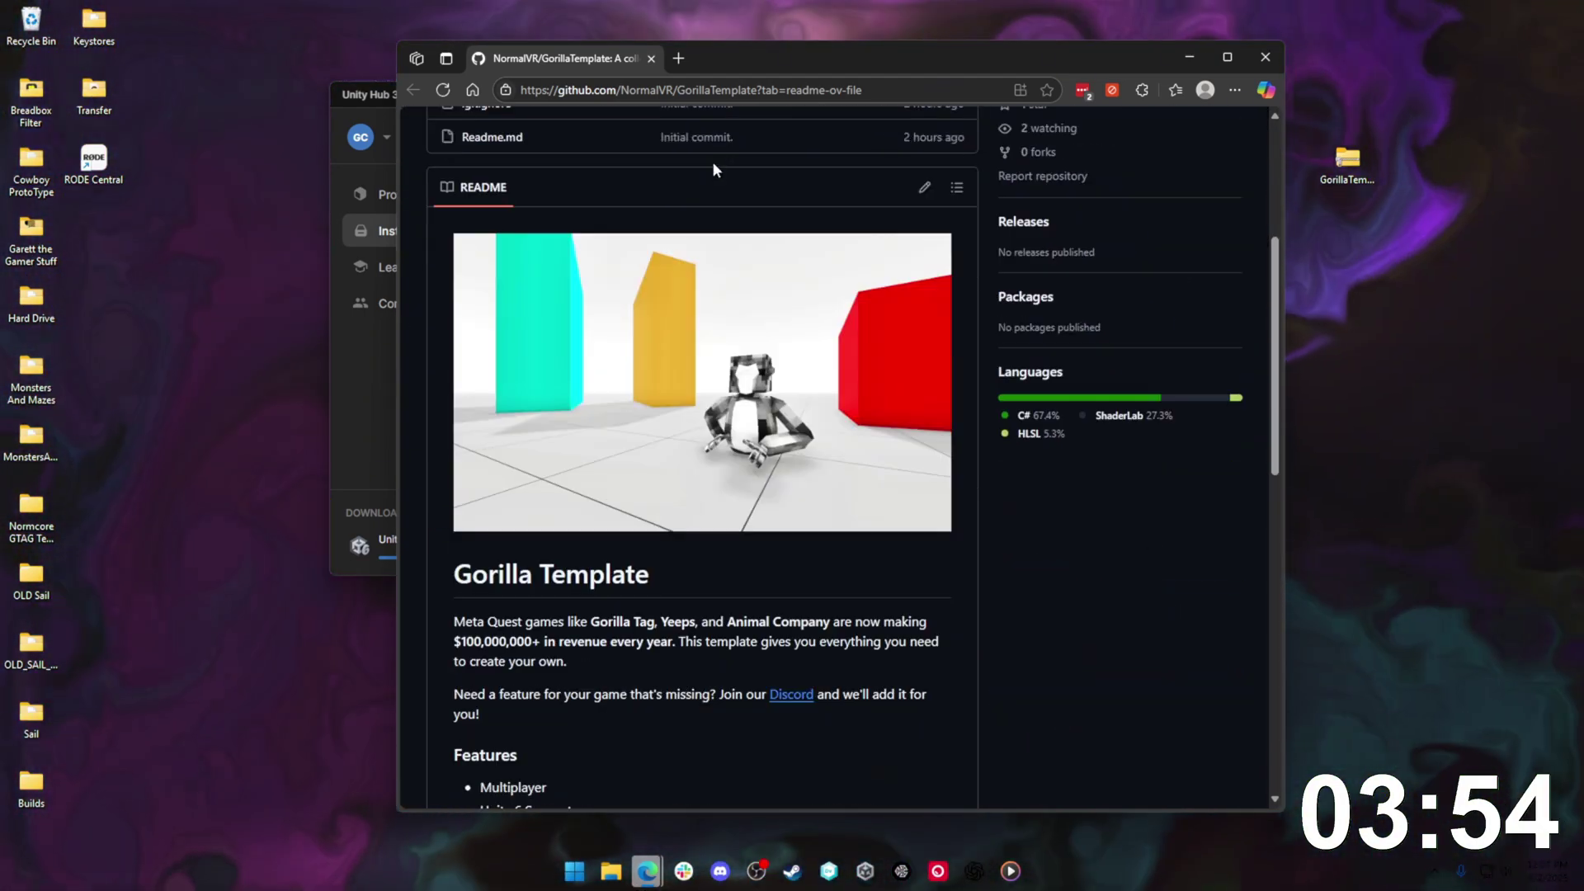
scroll(826, 304, down, 10)
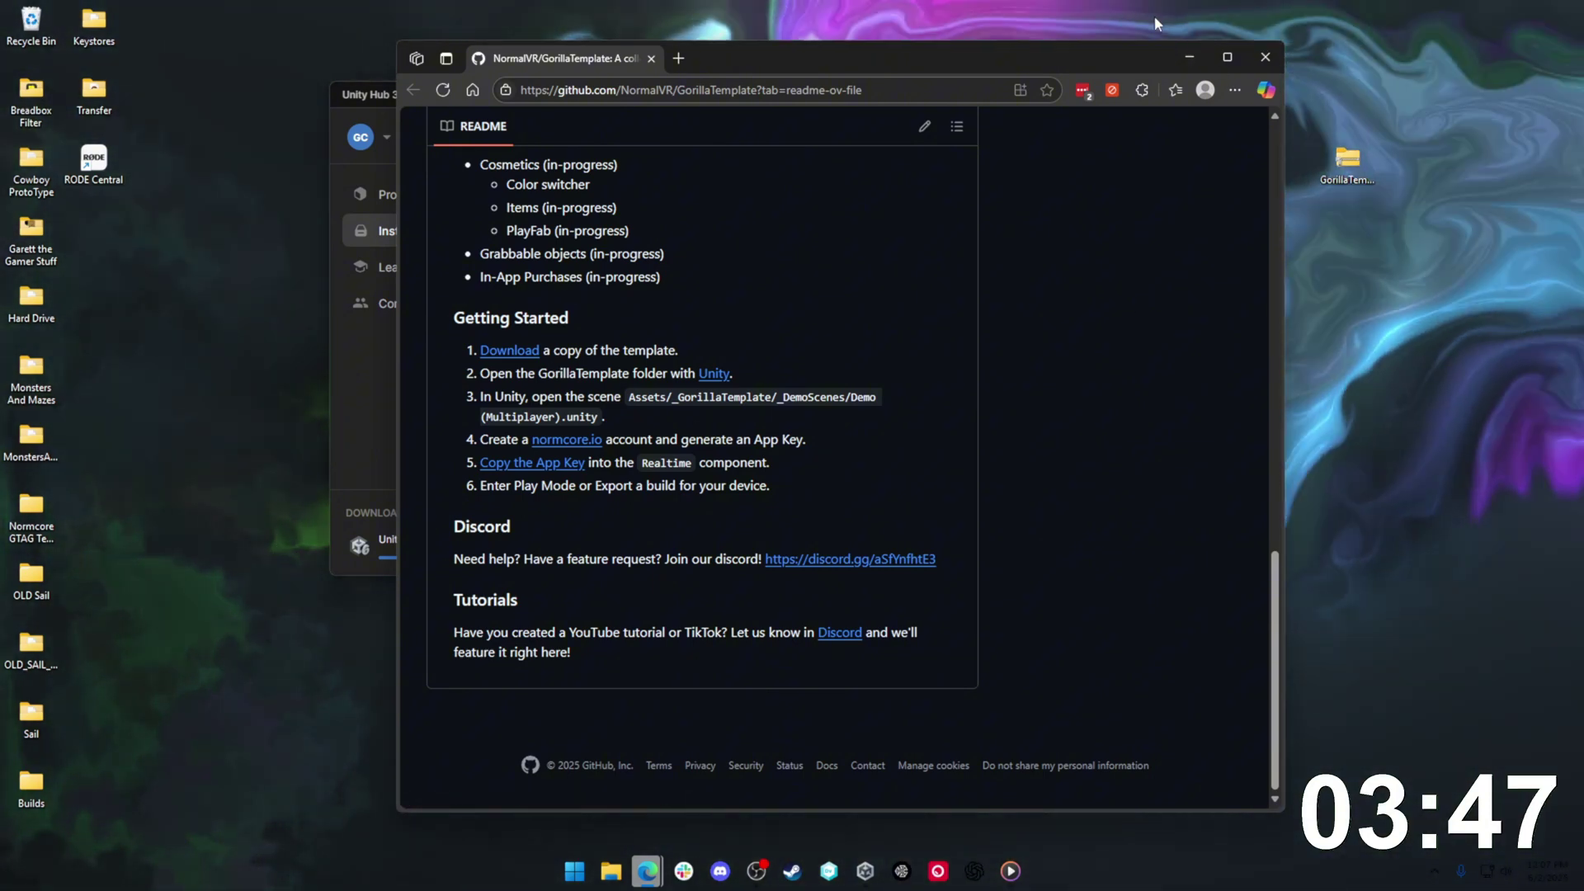
drag(1143, 55, 1583, 330)
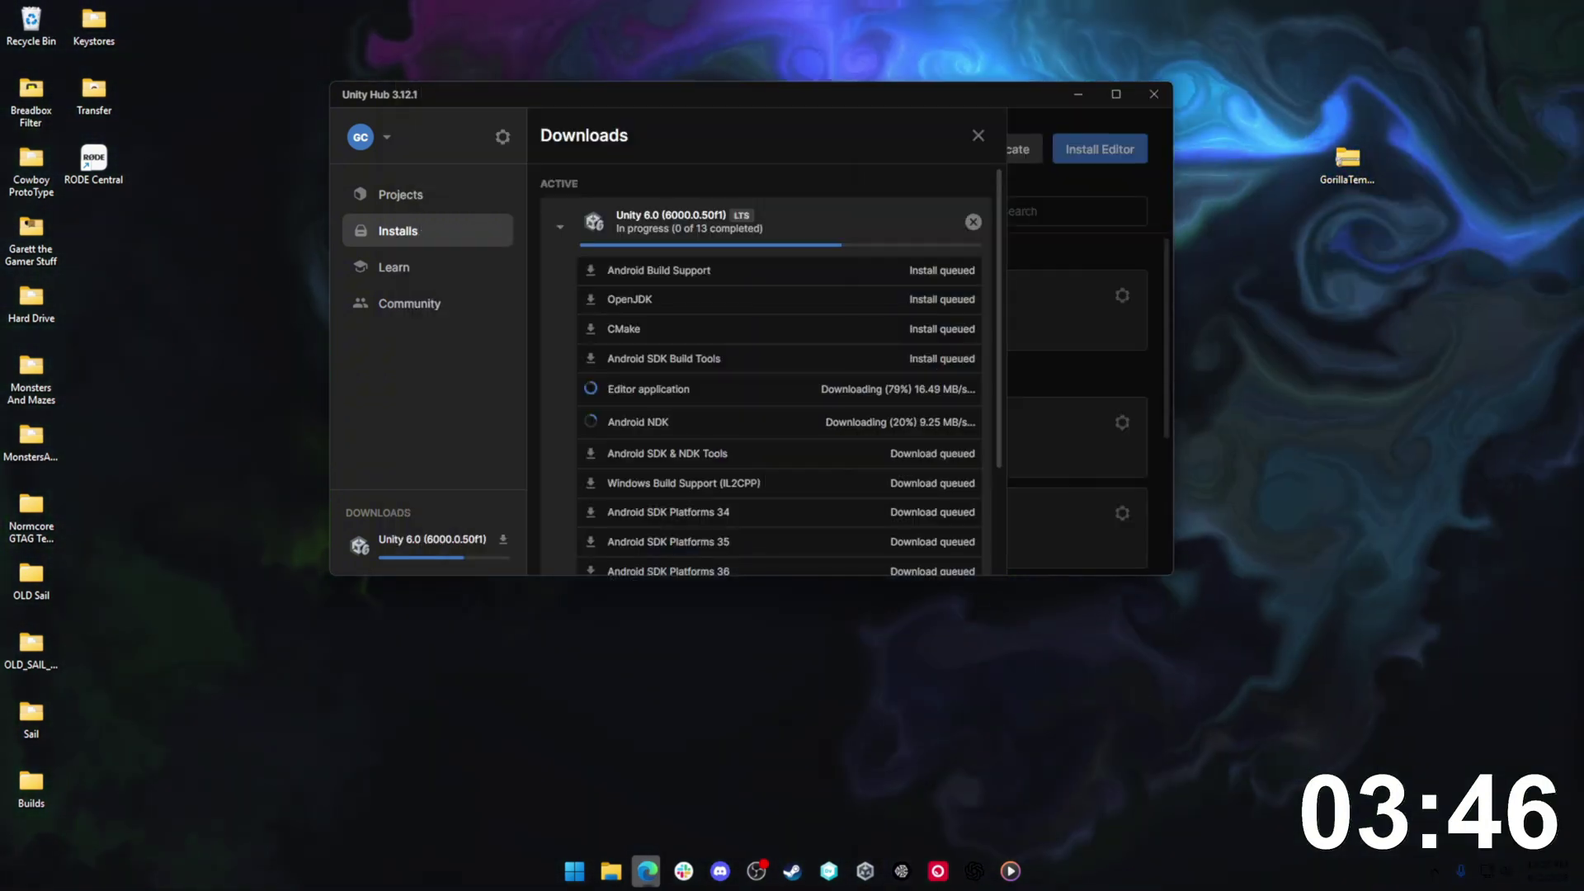
Step: Extract the GorillaTemplate-main zip archive on the desktop into its own folder
drag(1315, 241, 1291, 204)
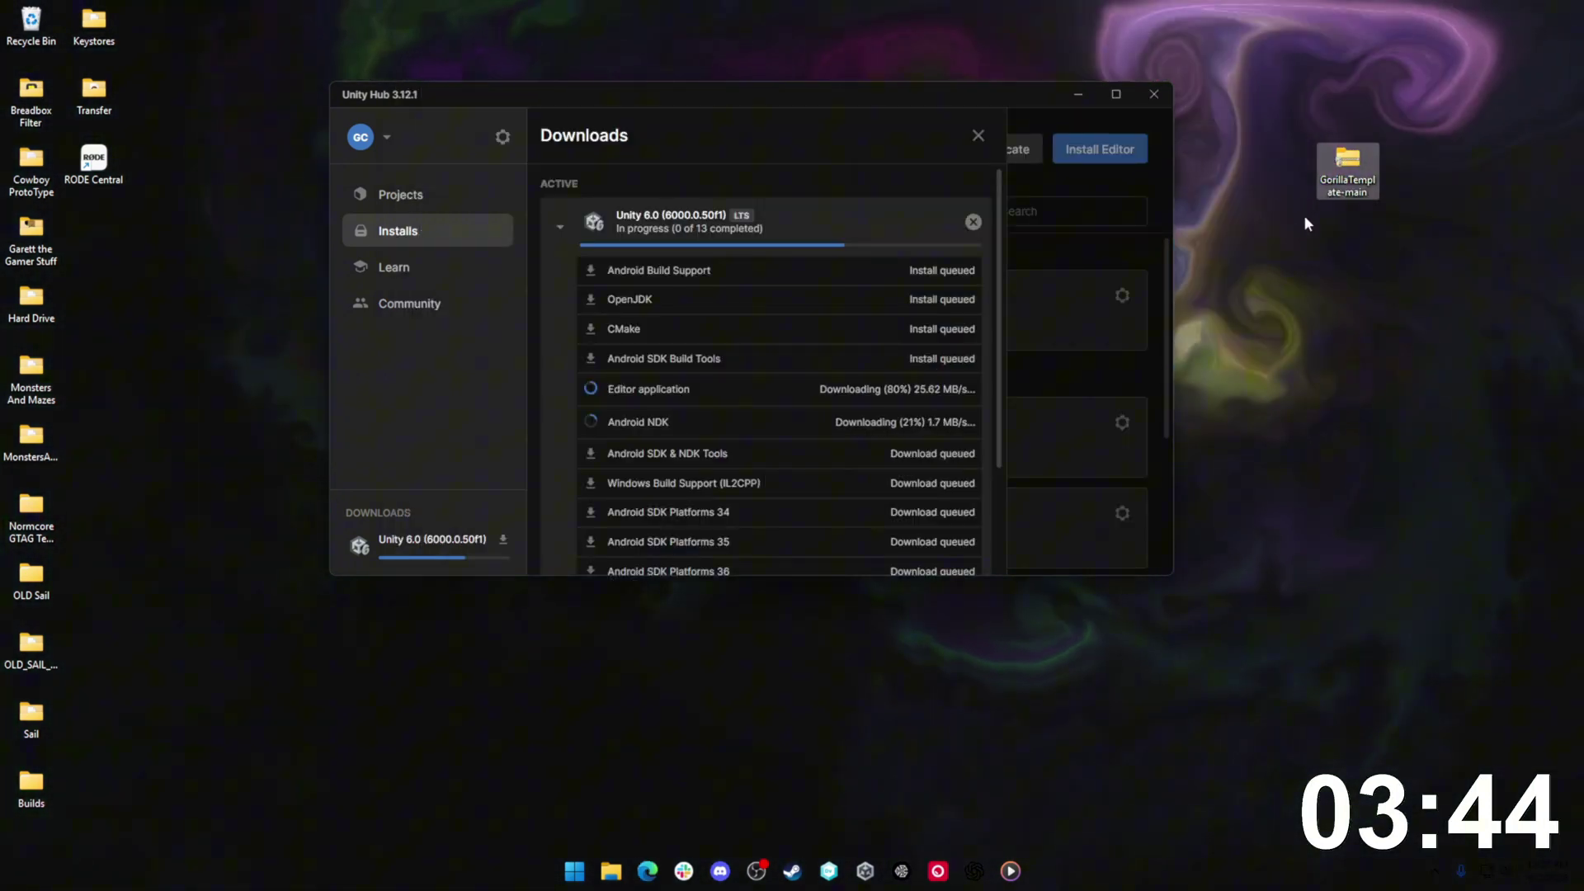
click(1076, 96)
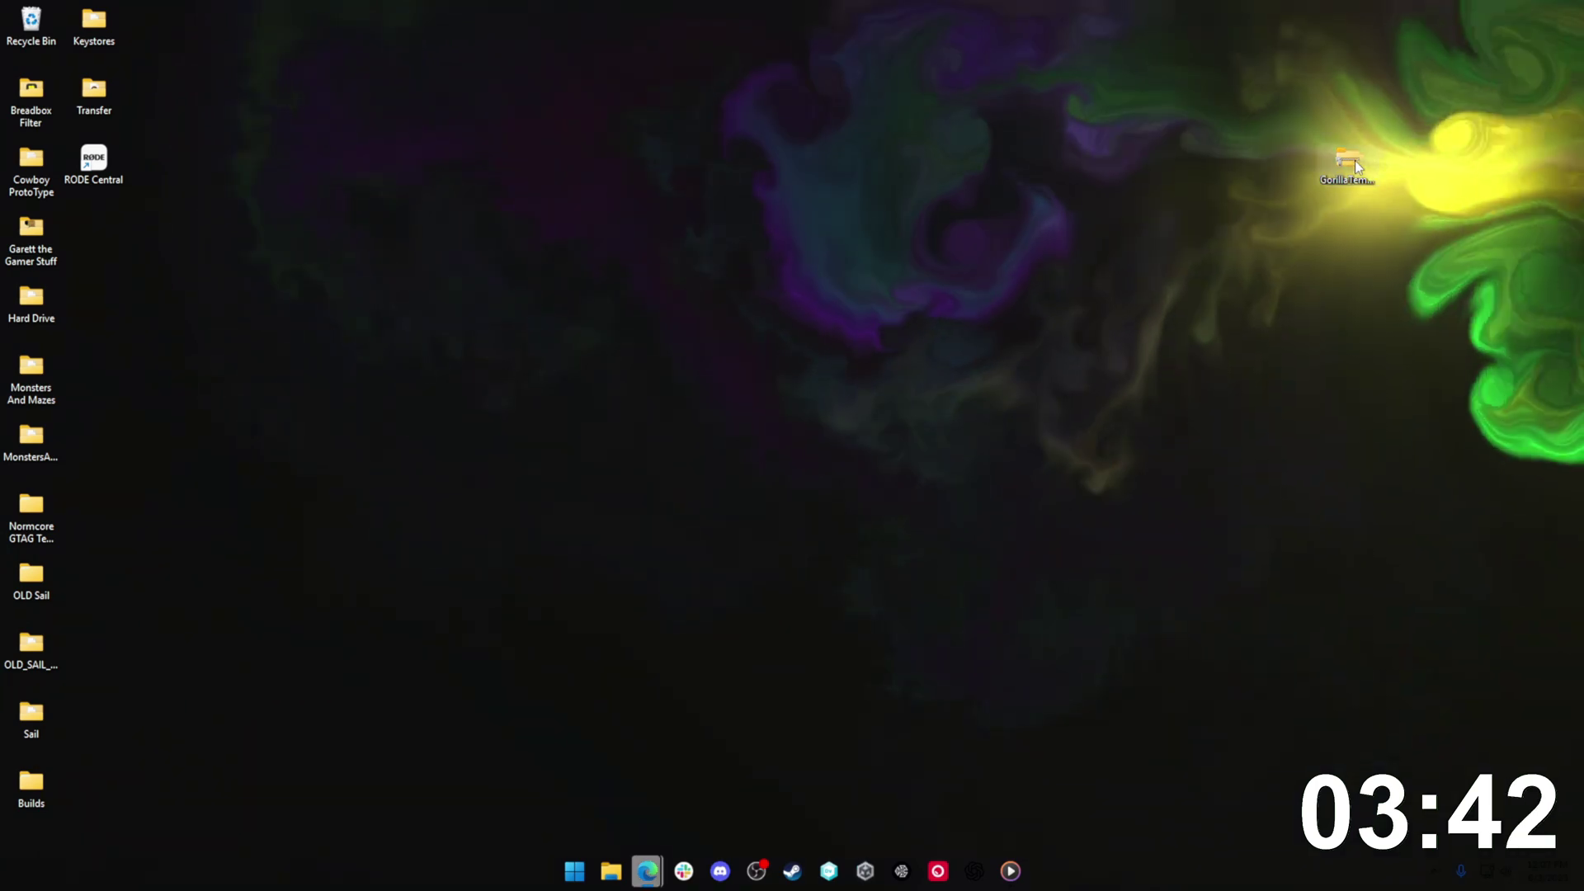
double_click(1353, 160)
click(1135, 240)
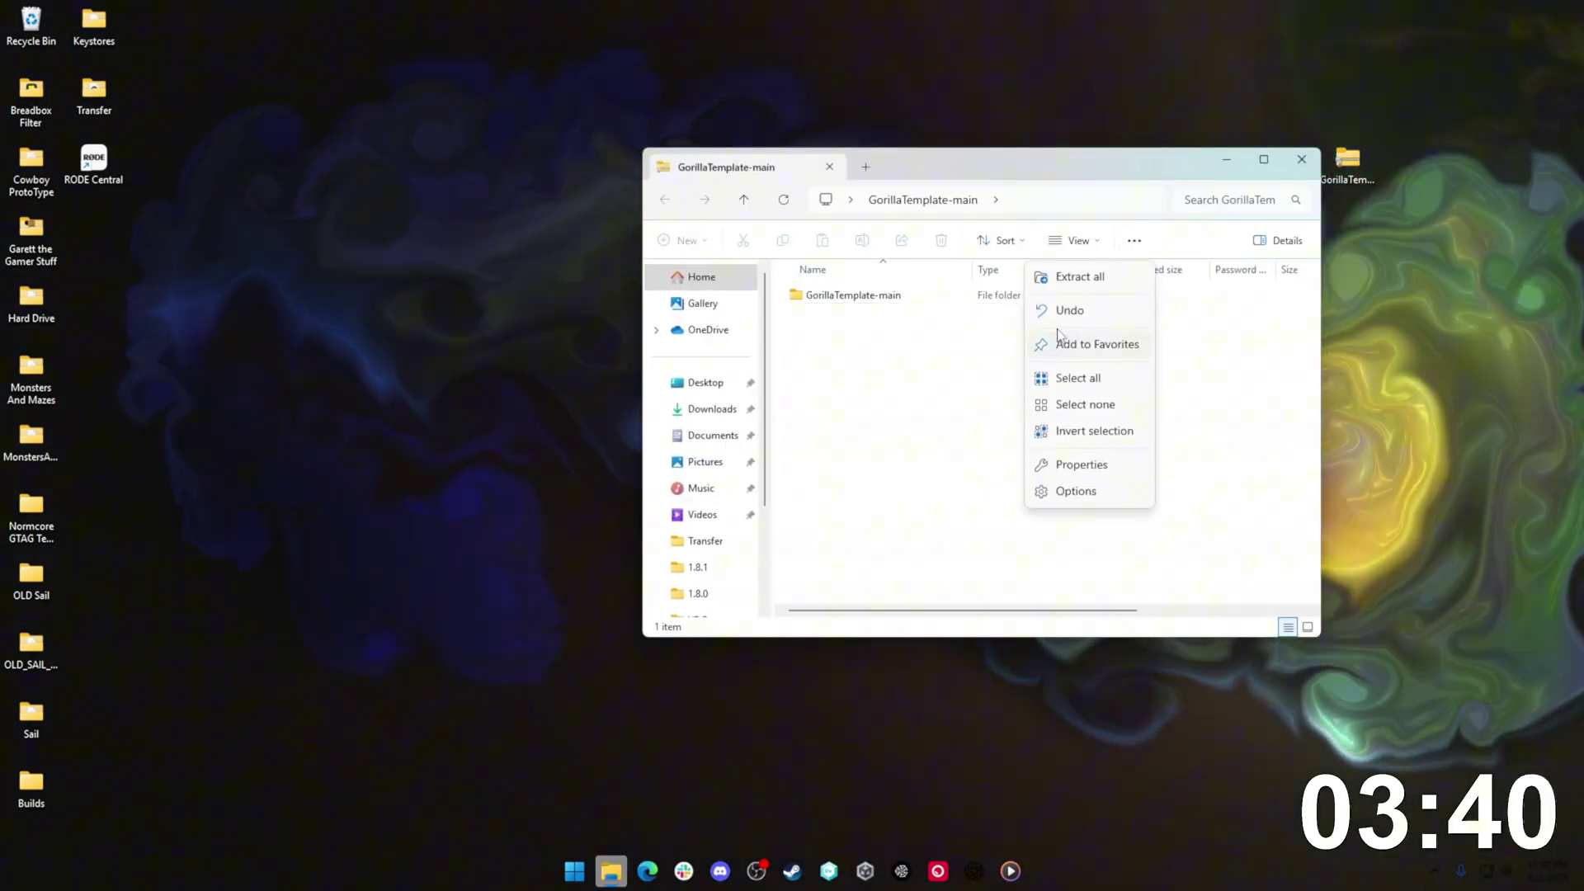
click(1083, 273)
click(941, 592)
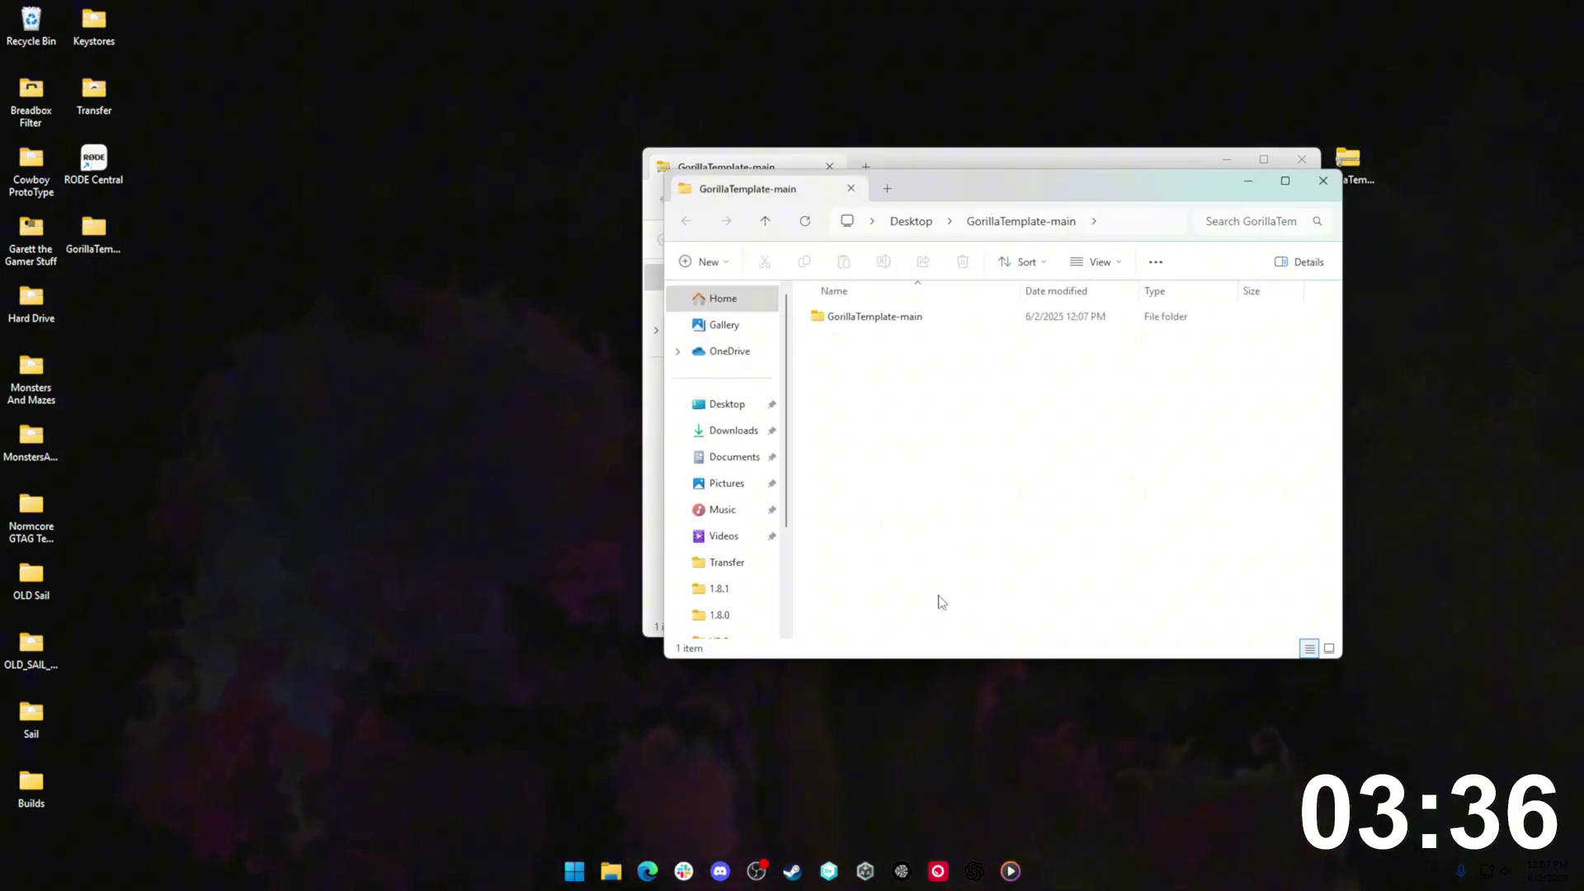
drag(1048, 201, 955, 159)
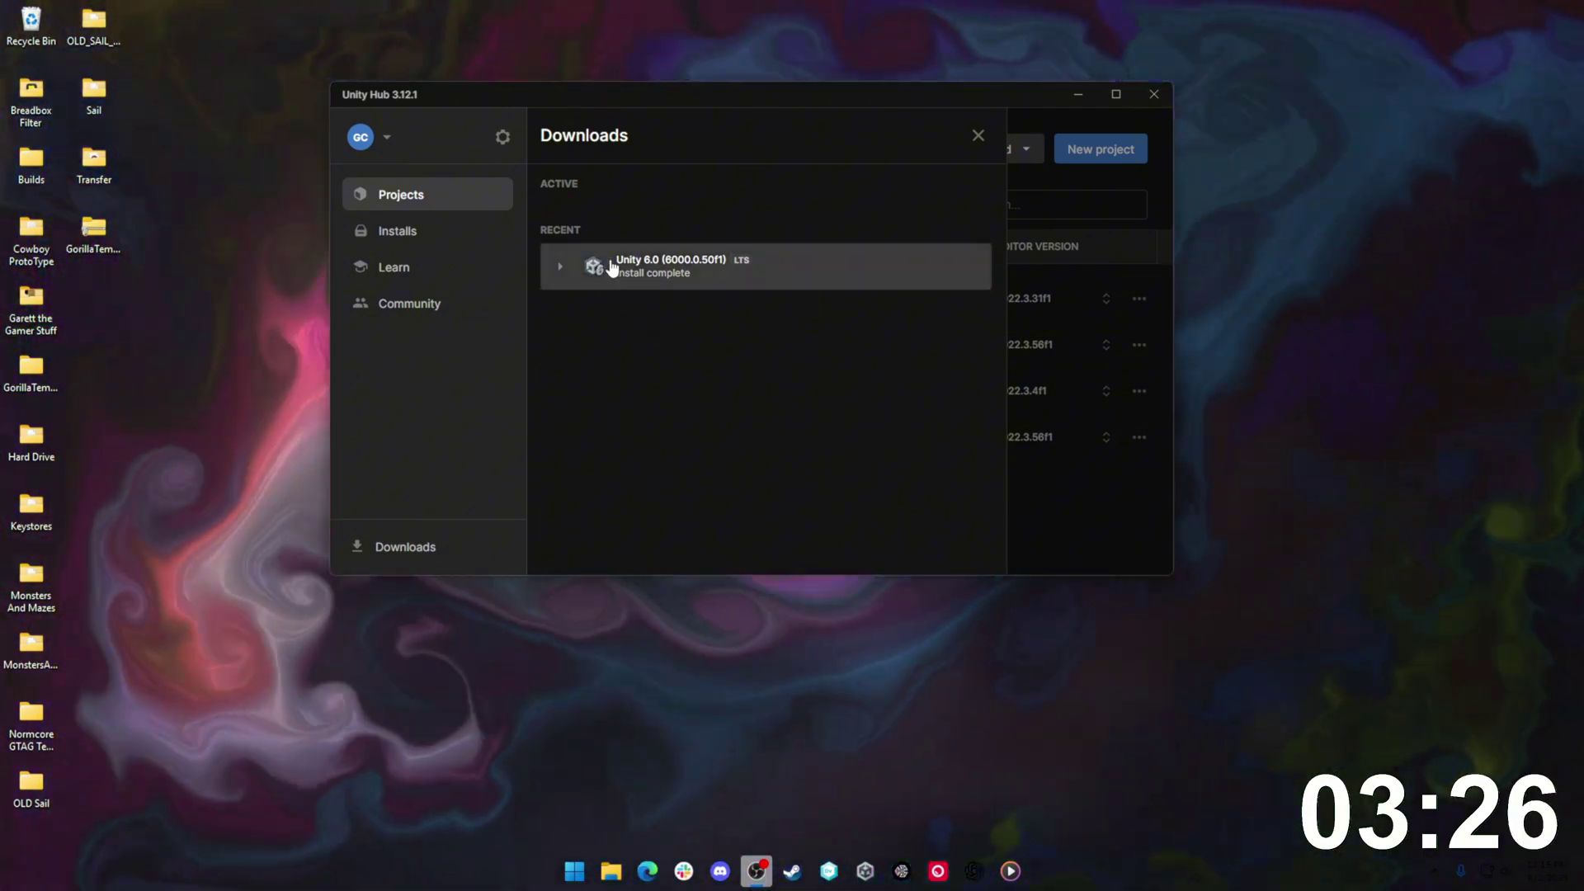
Step: Add the GorillaTemplate folder inside the extracted GorillaTemplate-main folder to Unity Hub's projects and open the project
click(390, 196)
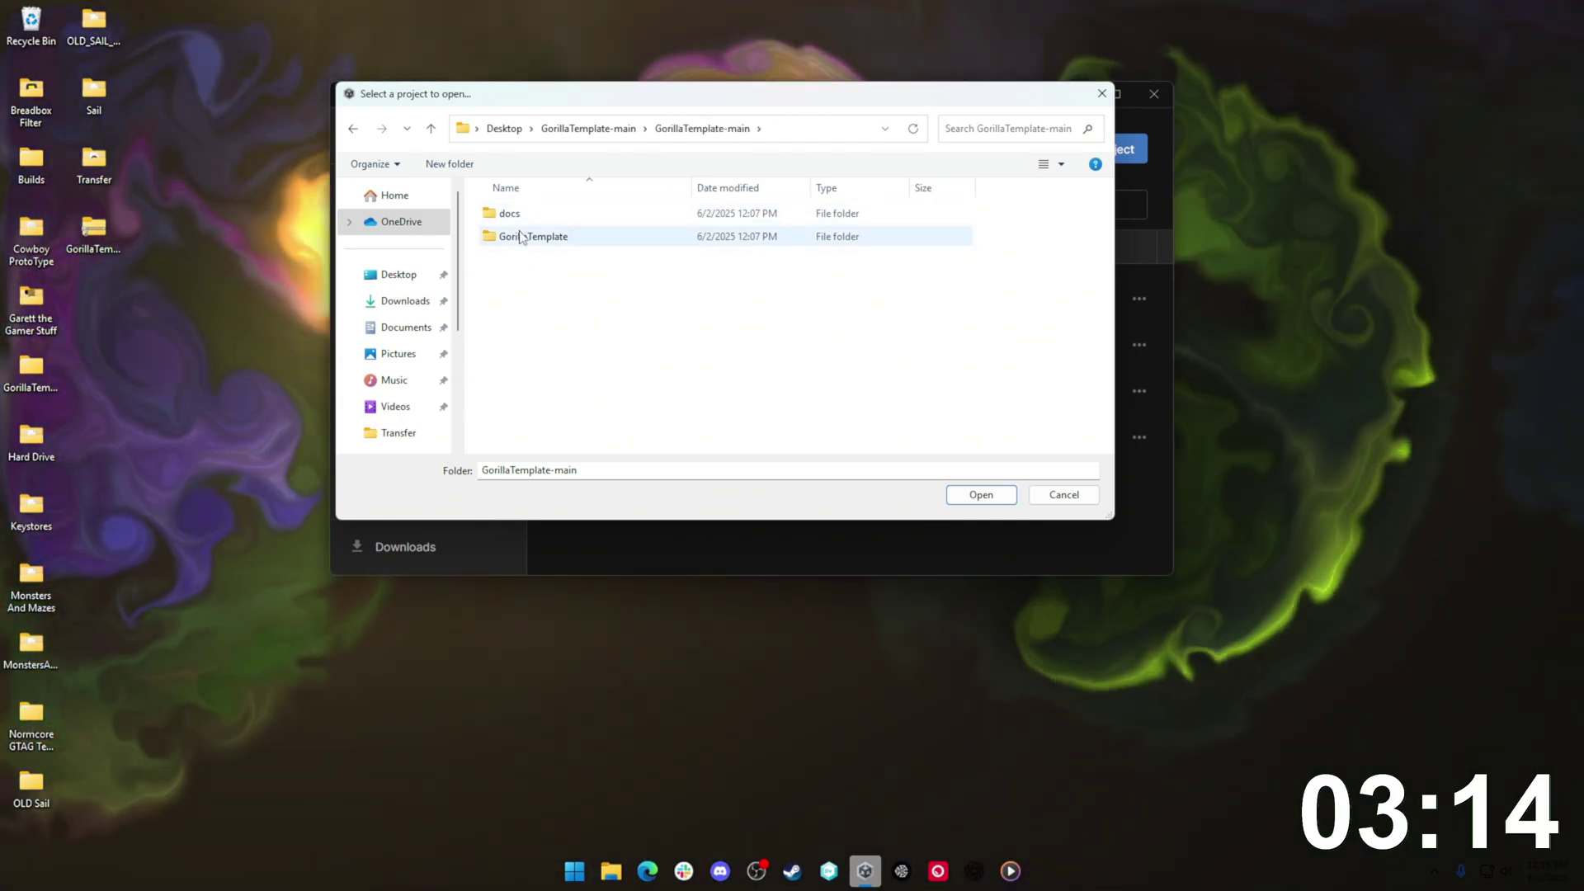
click(532, 238)
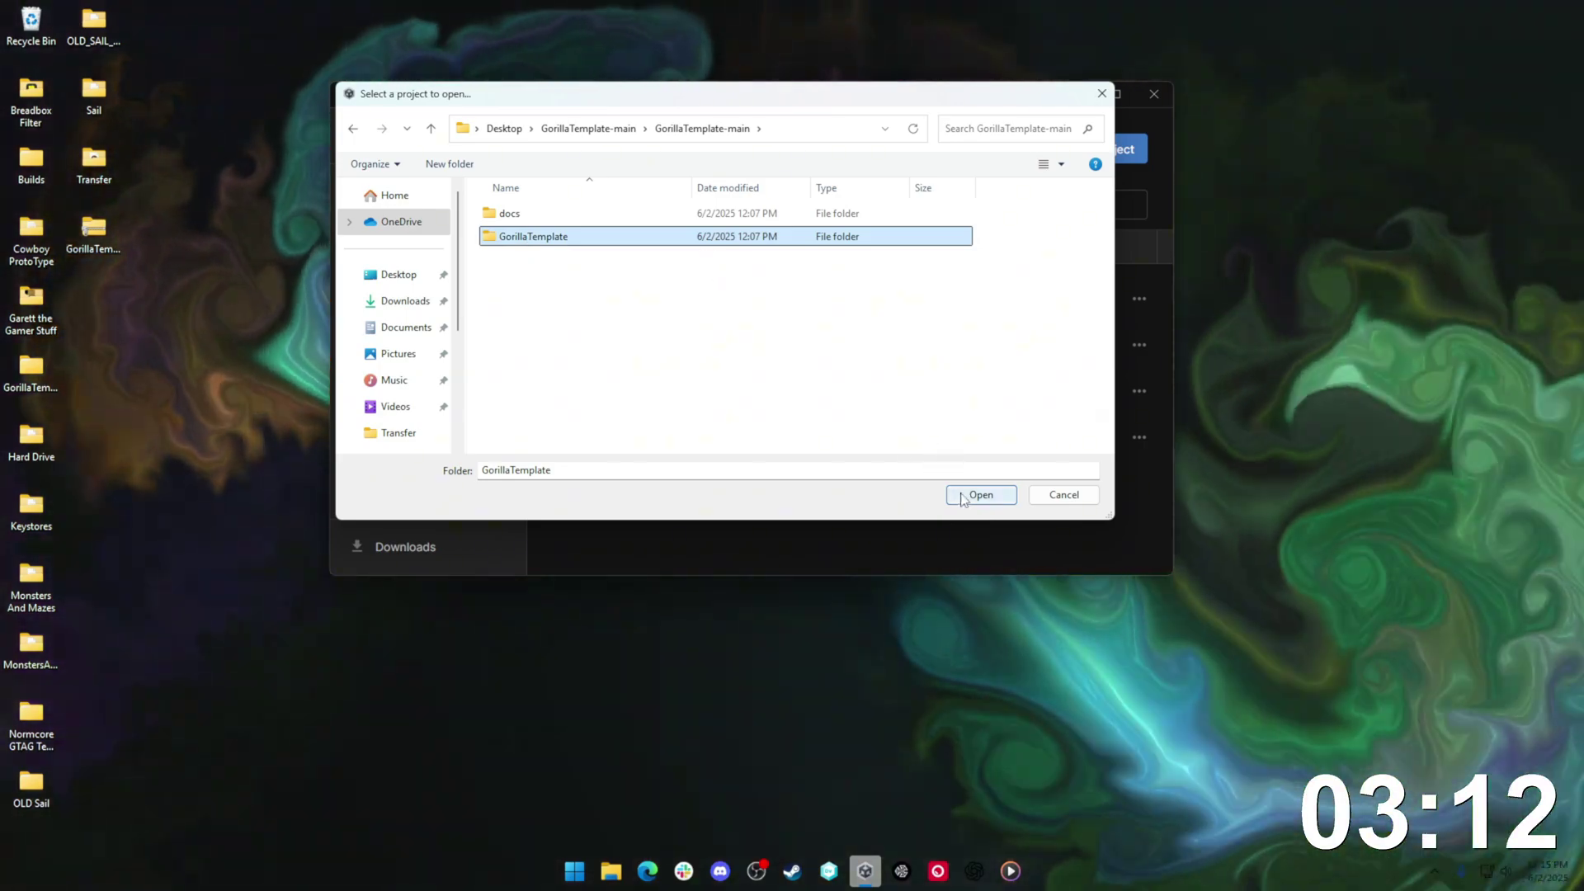
click(981, 495)
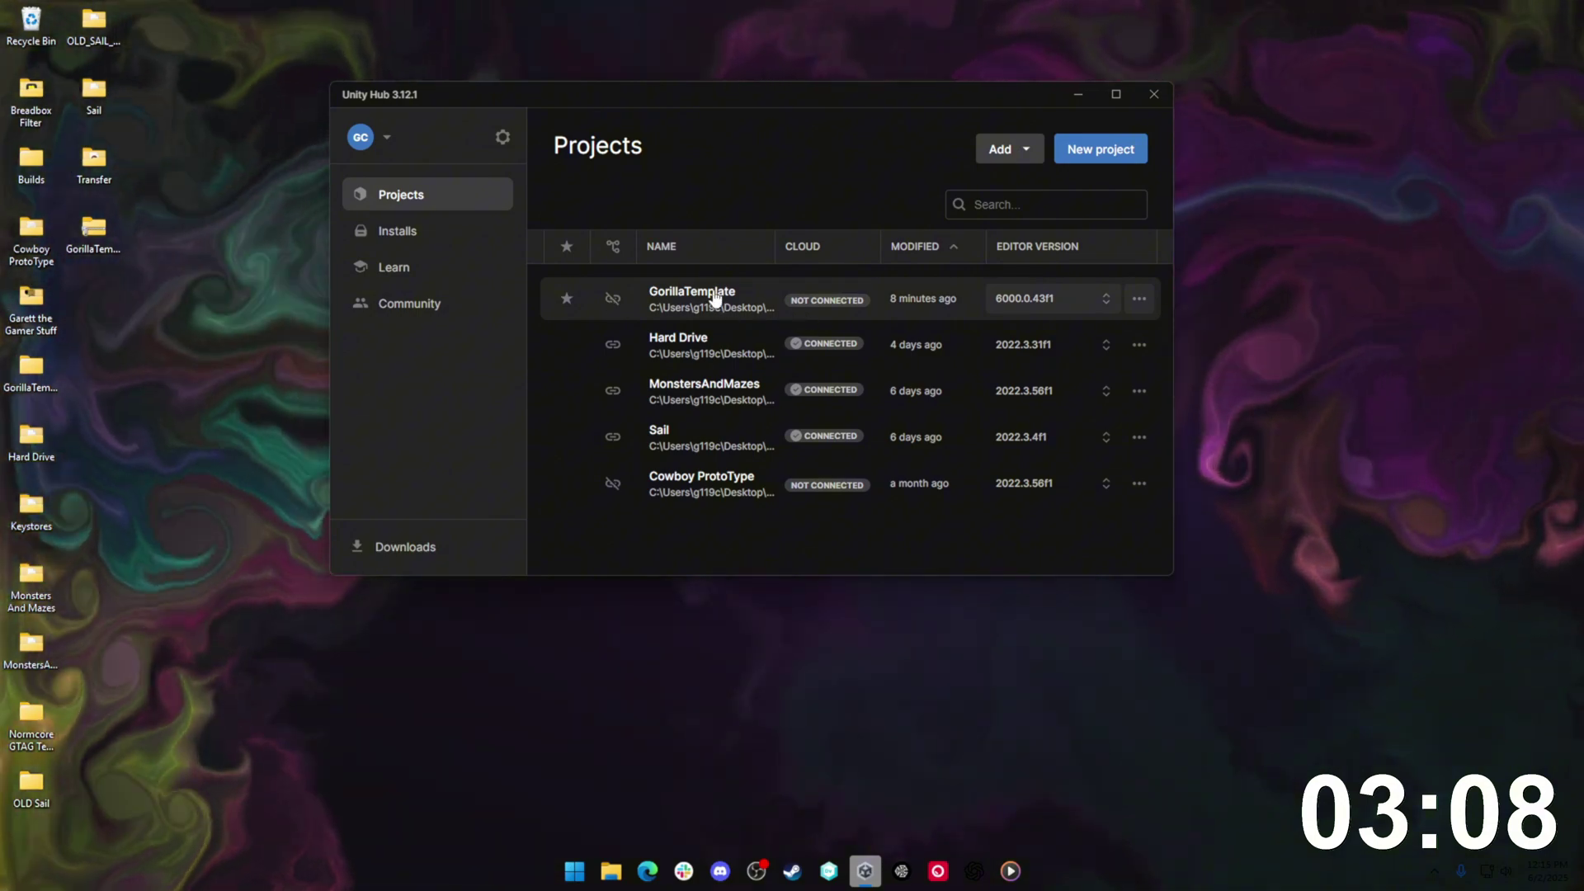
click(694, 311)
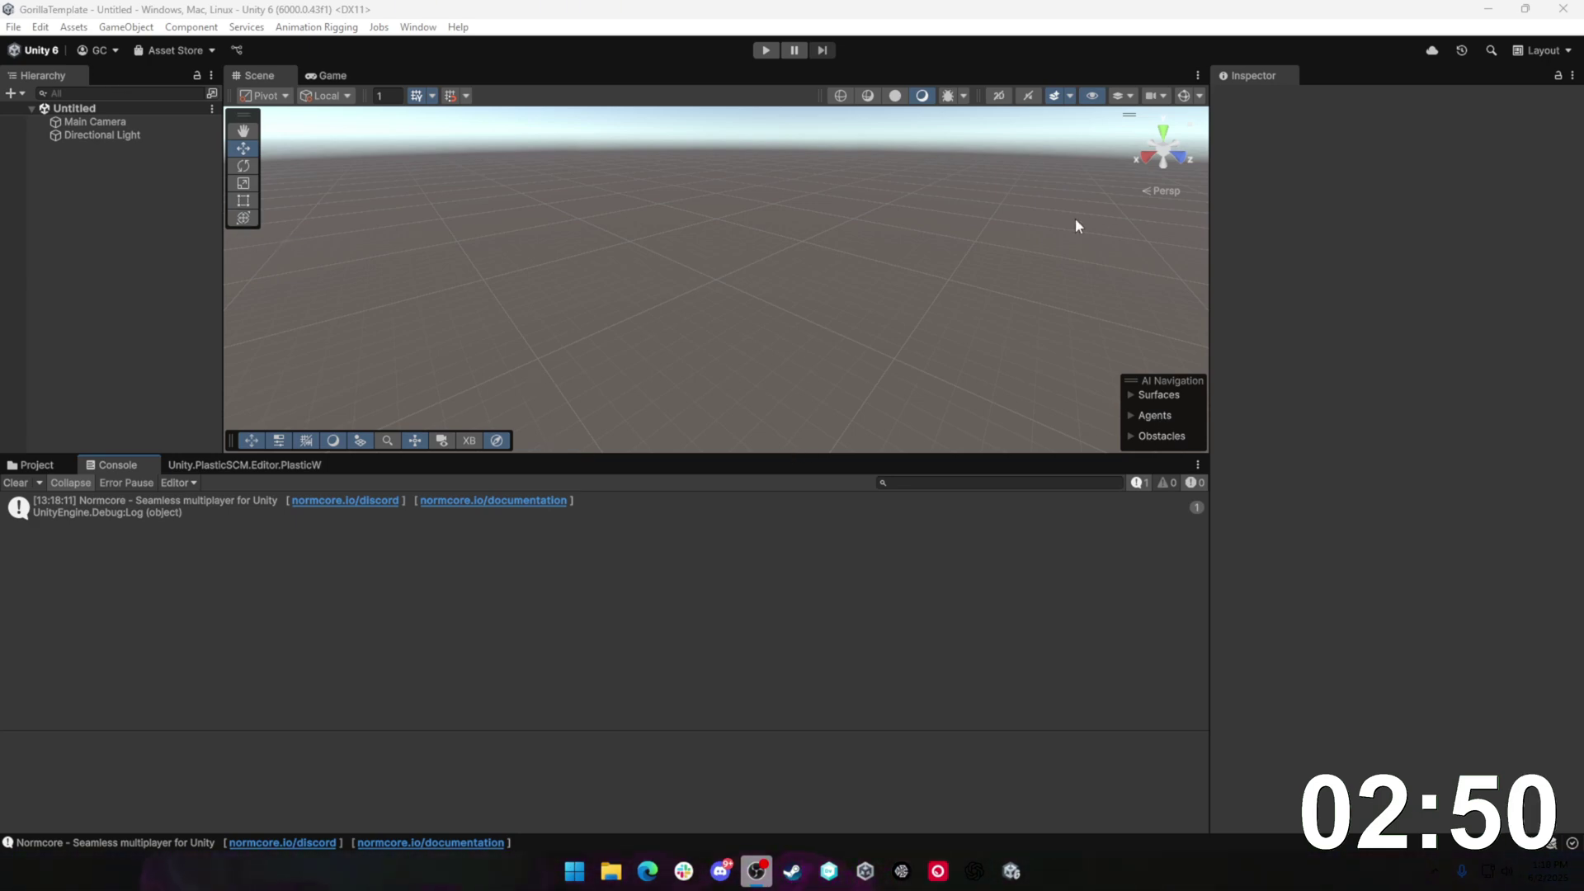
Step: Look around the empty untitled scene and view the Main Camera's properties
right_drag(483, 265, 854, 175)
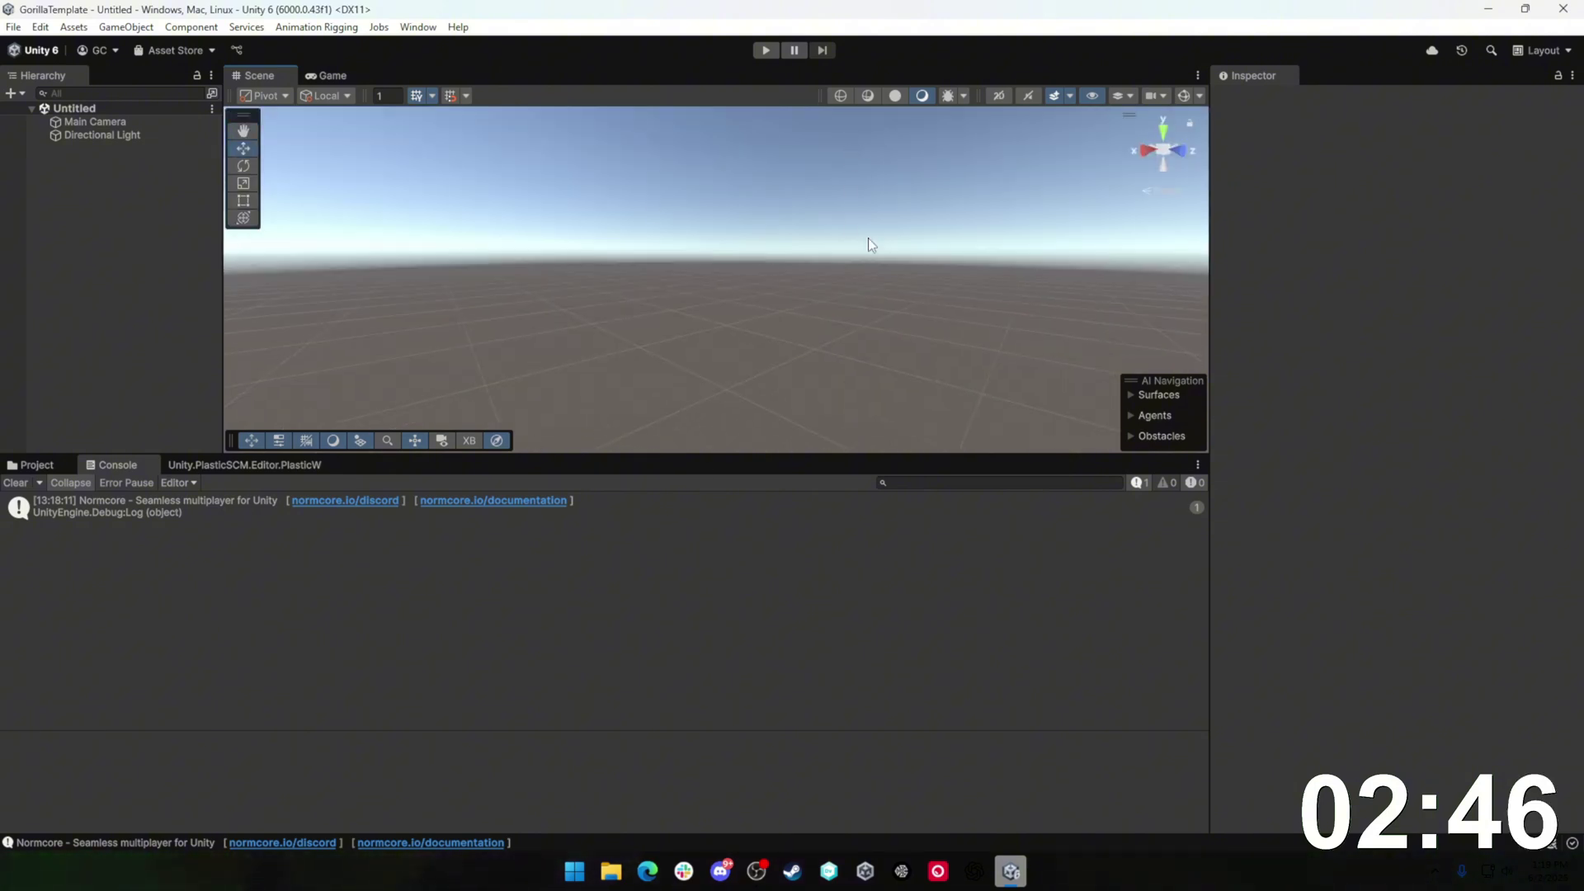
right_drag(667, 215, 720, 400)
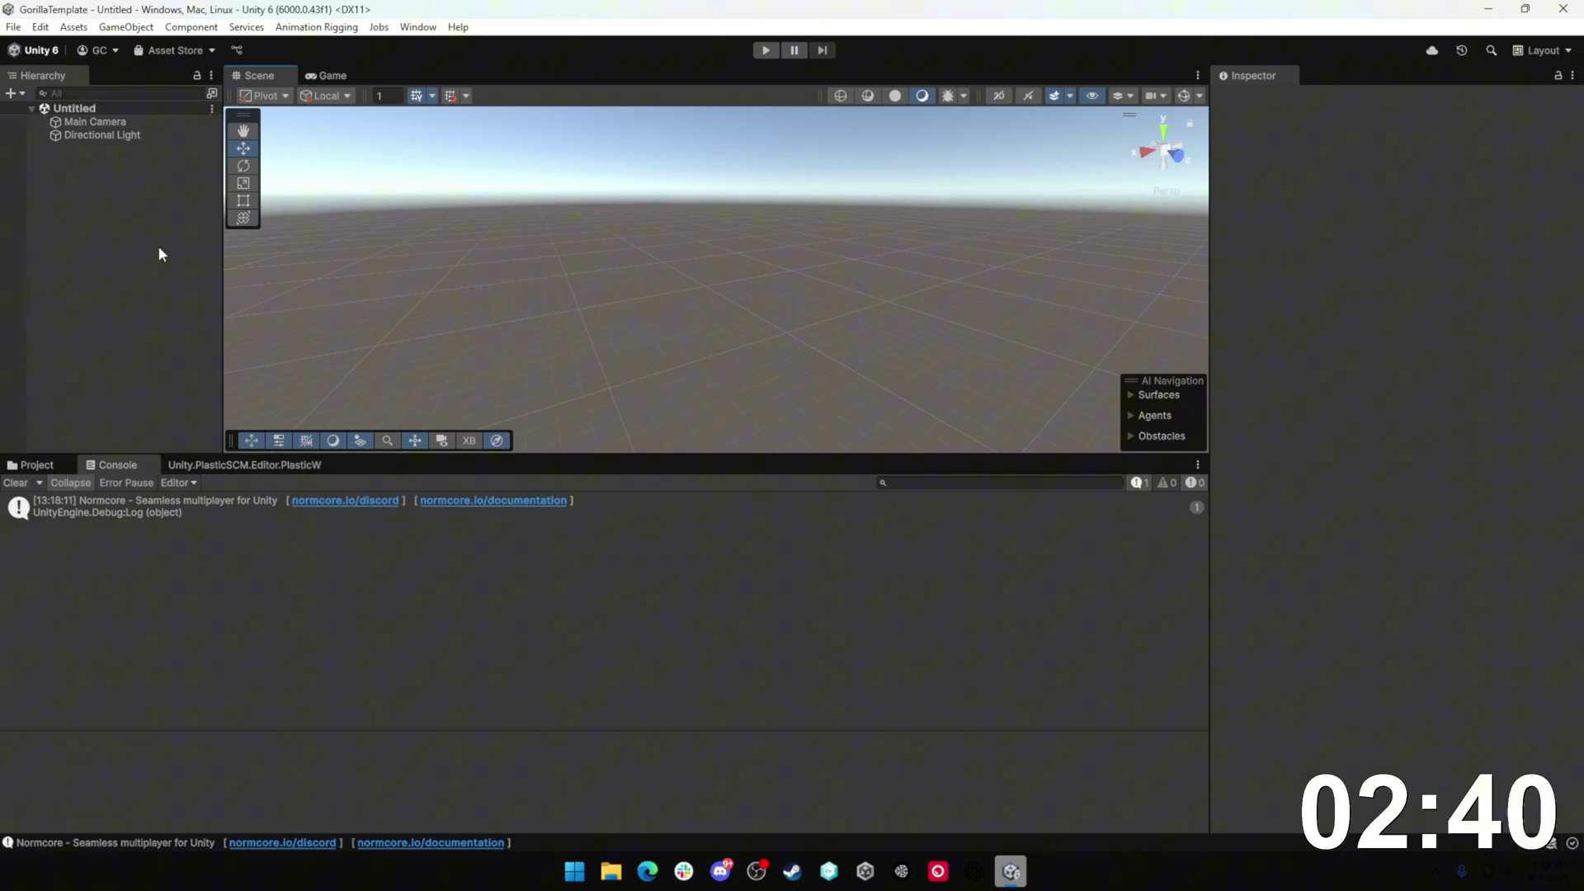
click(115, 124)
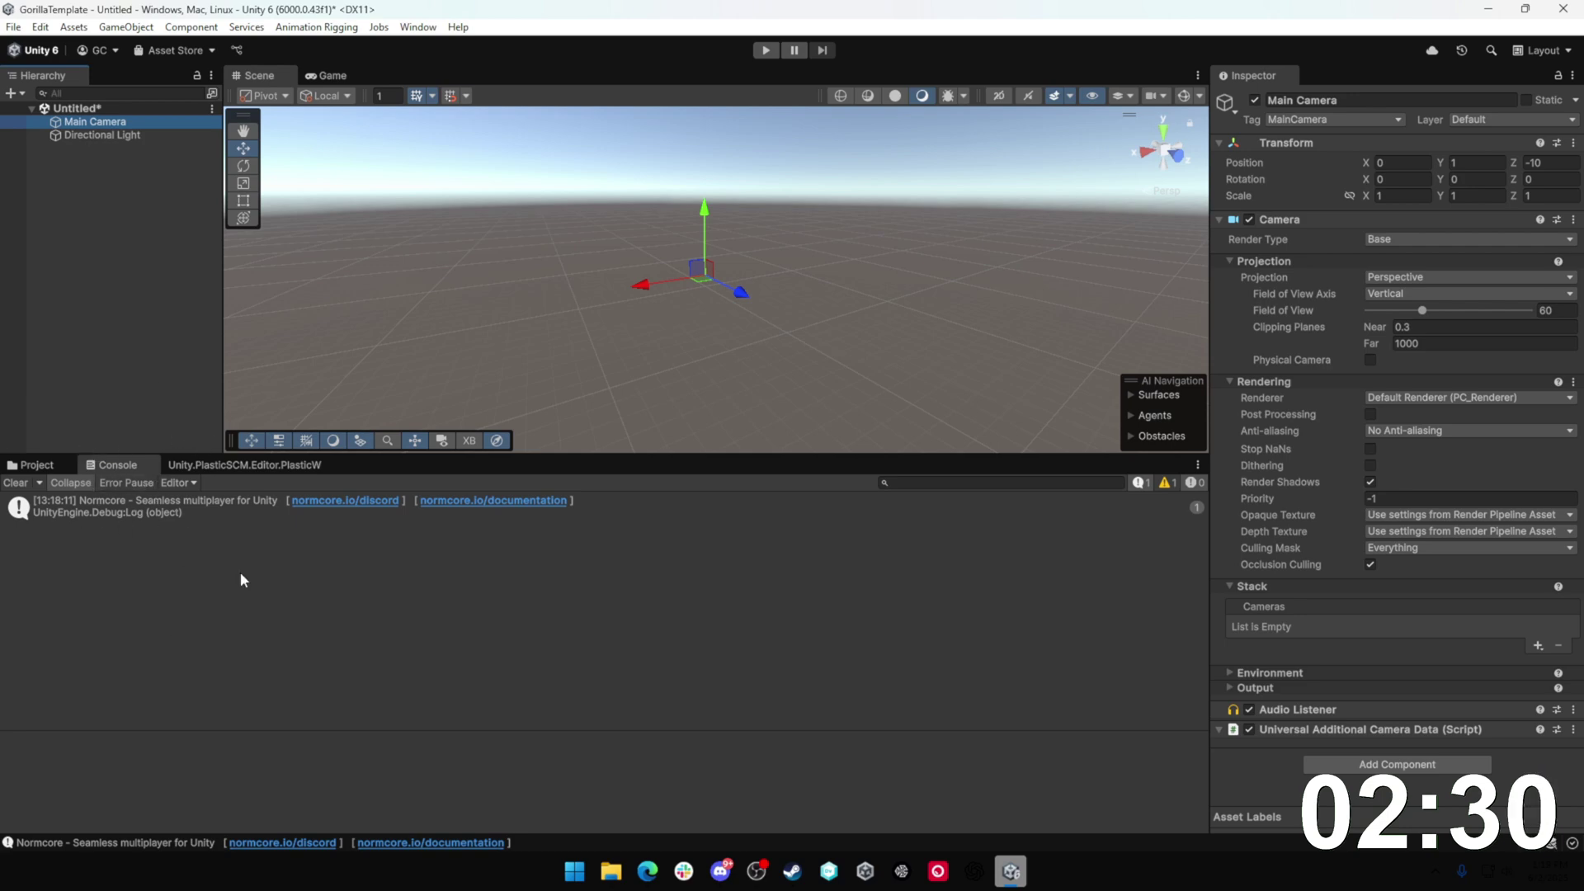
Step: Open the Demo (Multiplayer) scene from the _GorillaTemplate/_DemoScenes project folder
click(36, 465)
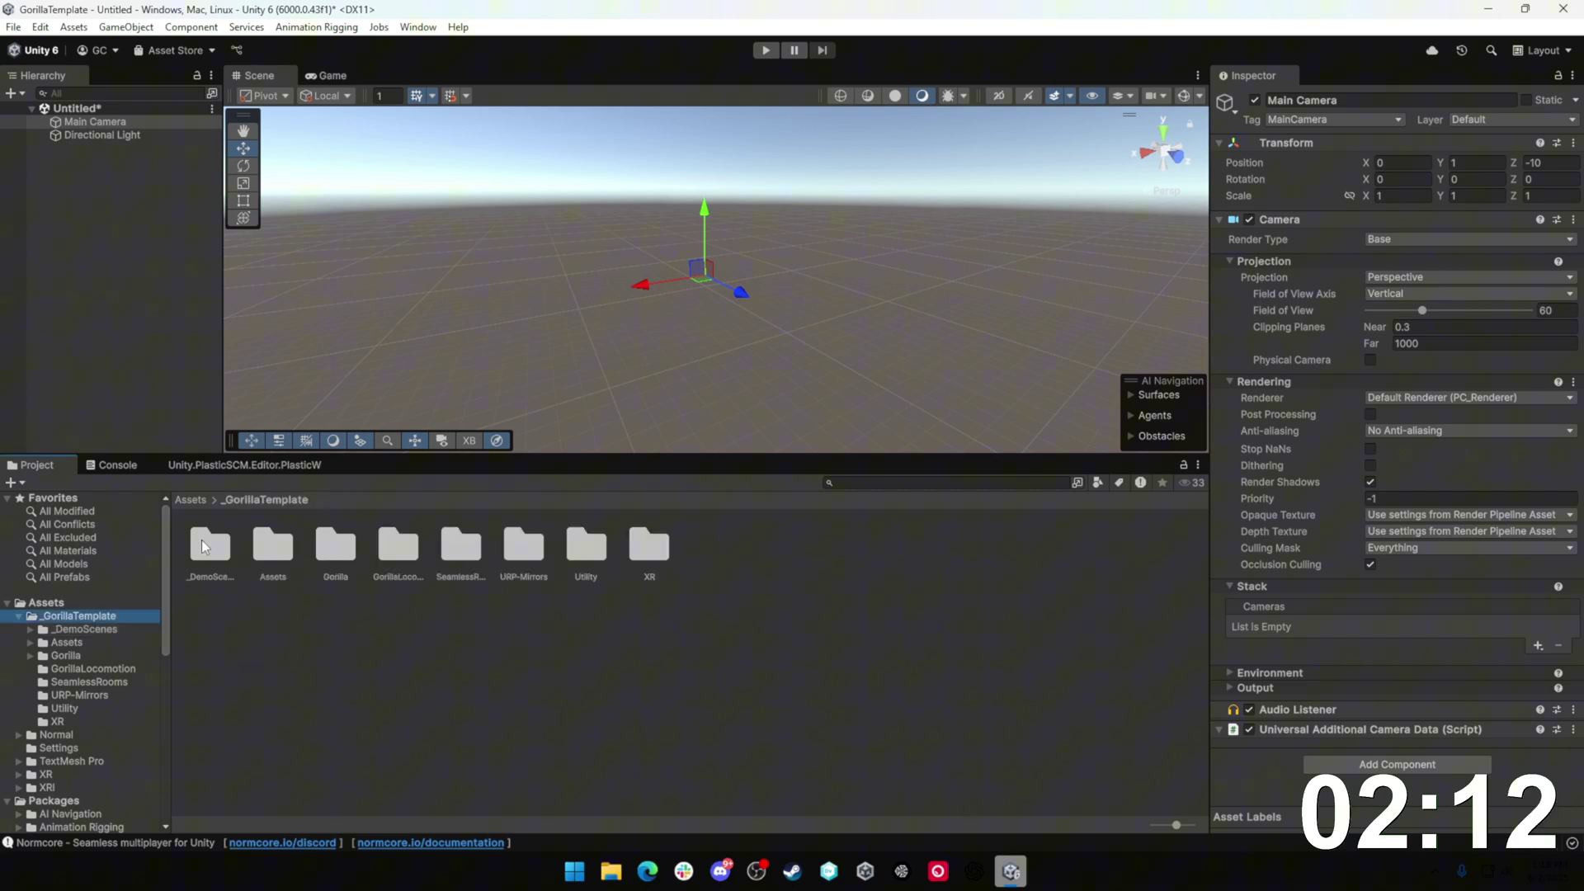
double_click(206, 545)
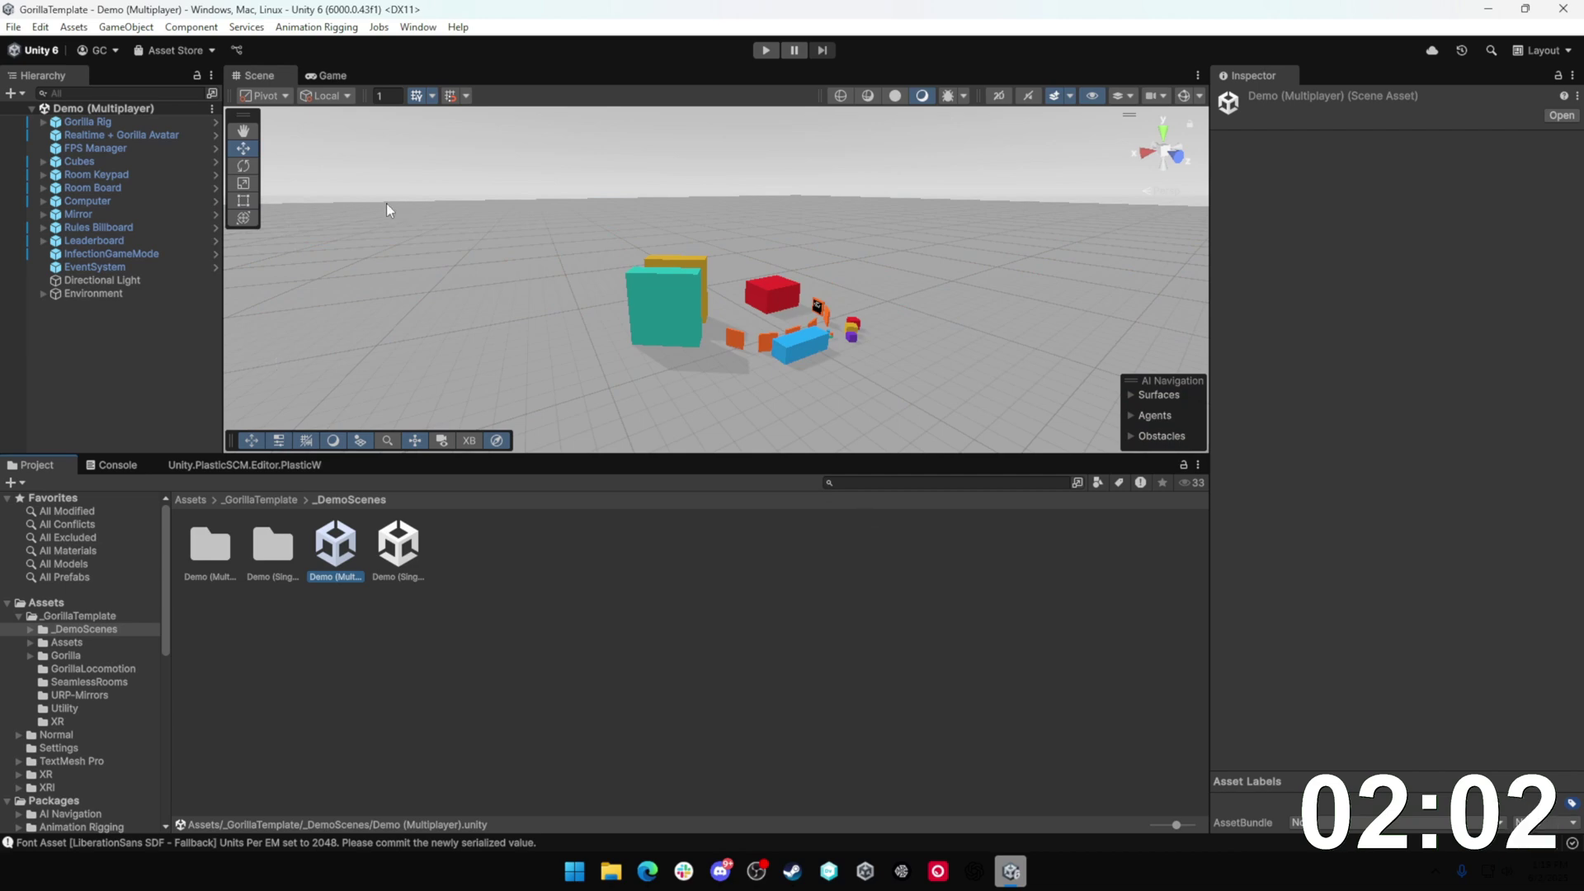
Step: Examine the demo scene's computer, room board and room keypad up close
alt+drag(385, 211, 418, 287)
key(w)
right_drag(598, 267, 852, 324)
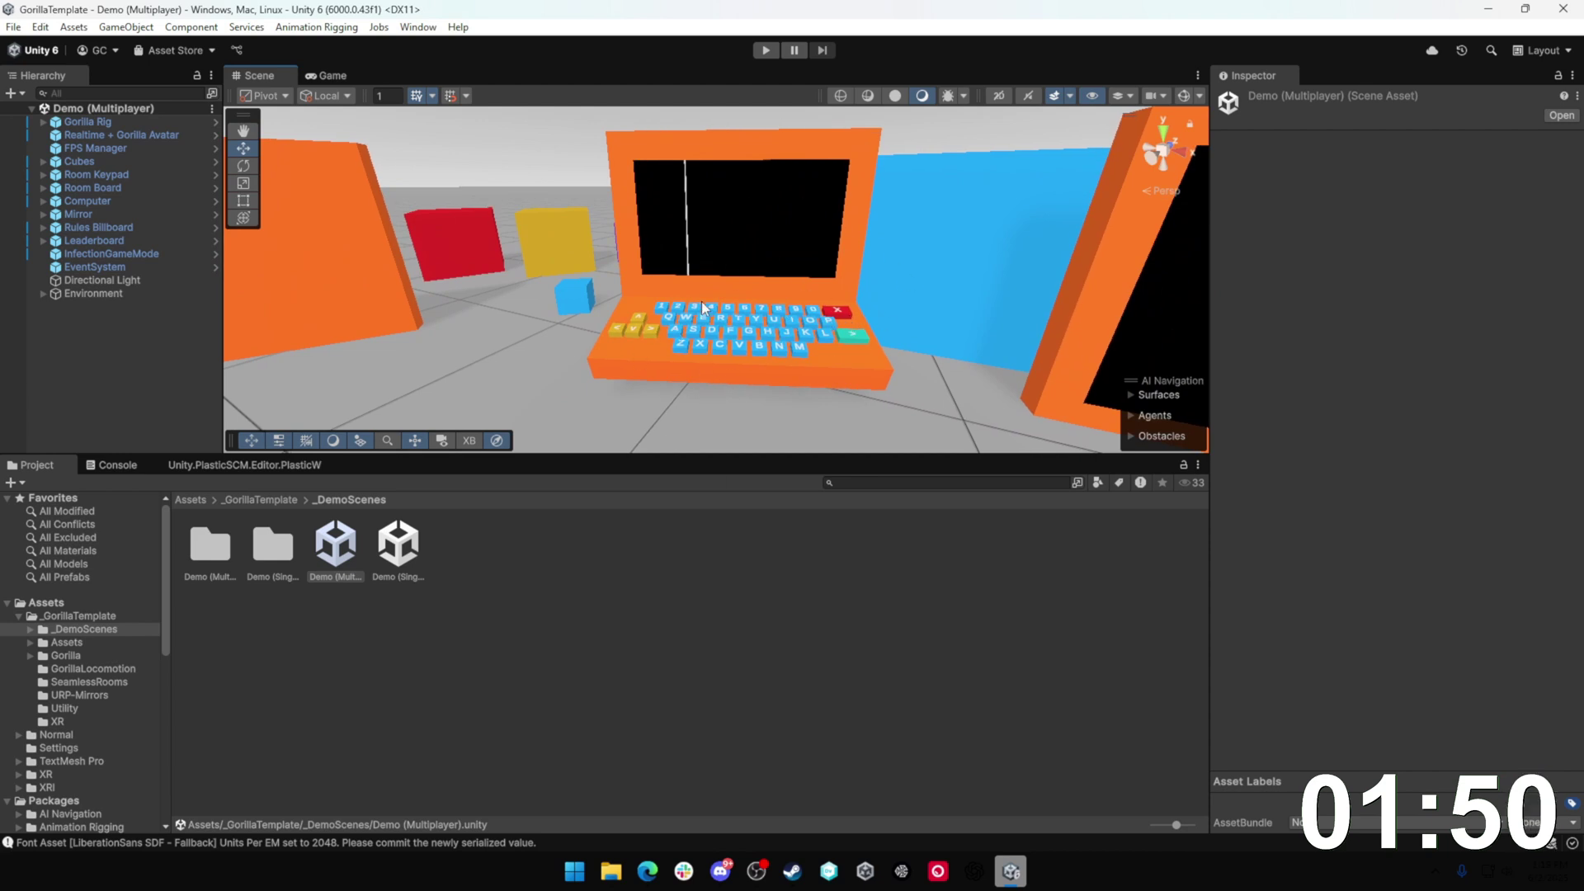
right_drag(809, 353, 764, 329)
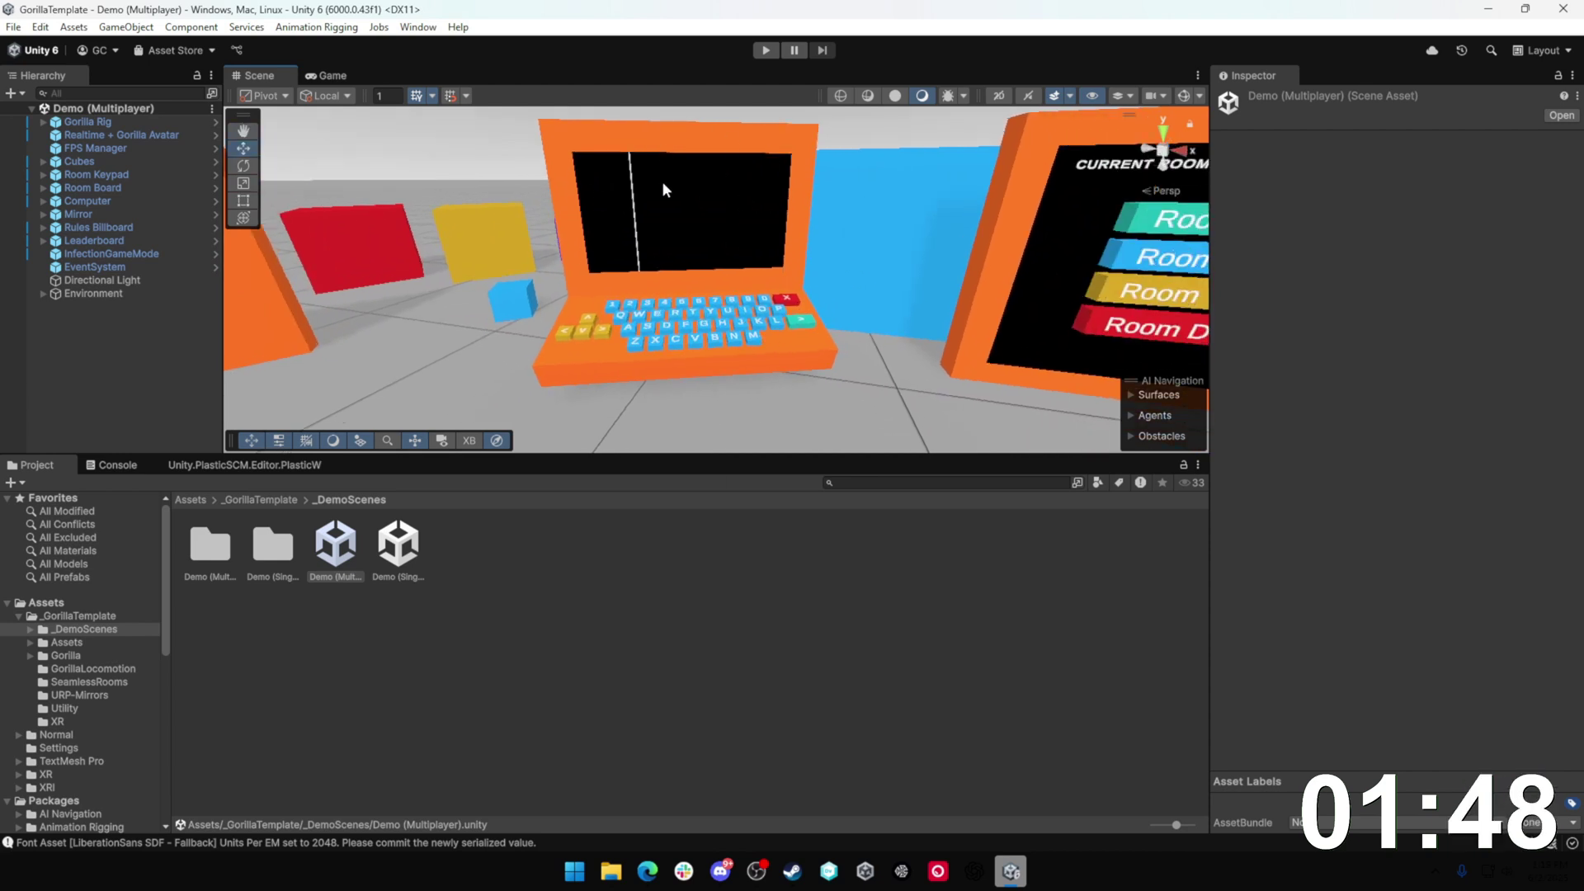
right_drag(688, 305, 738, 251)
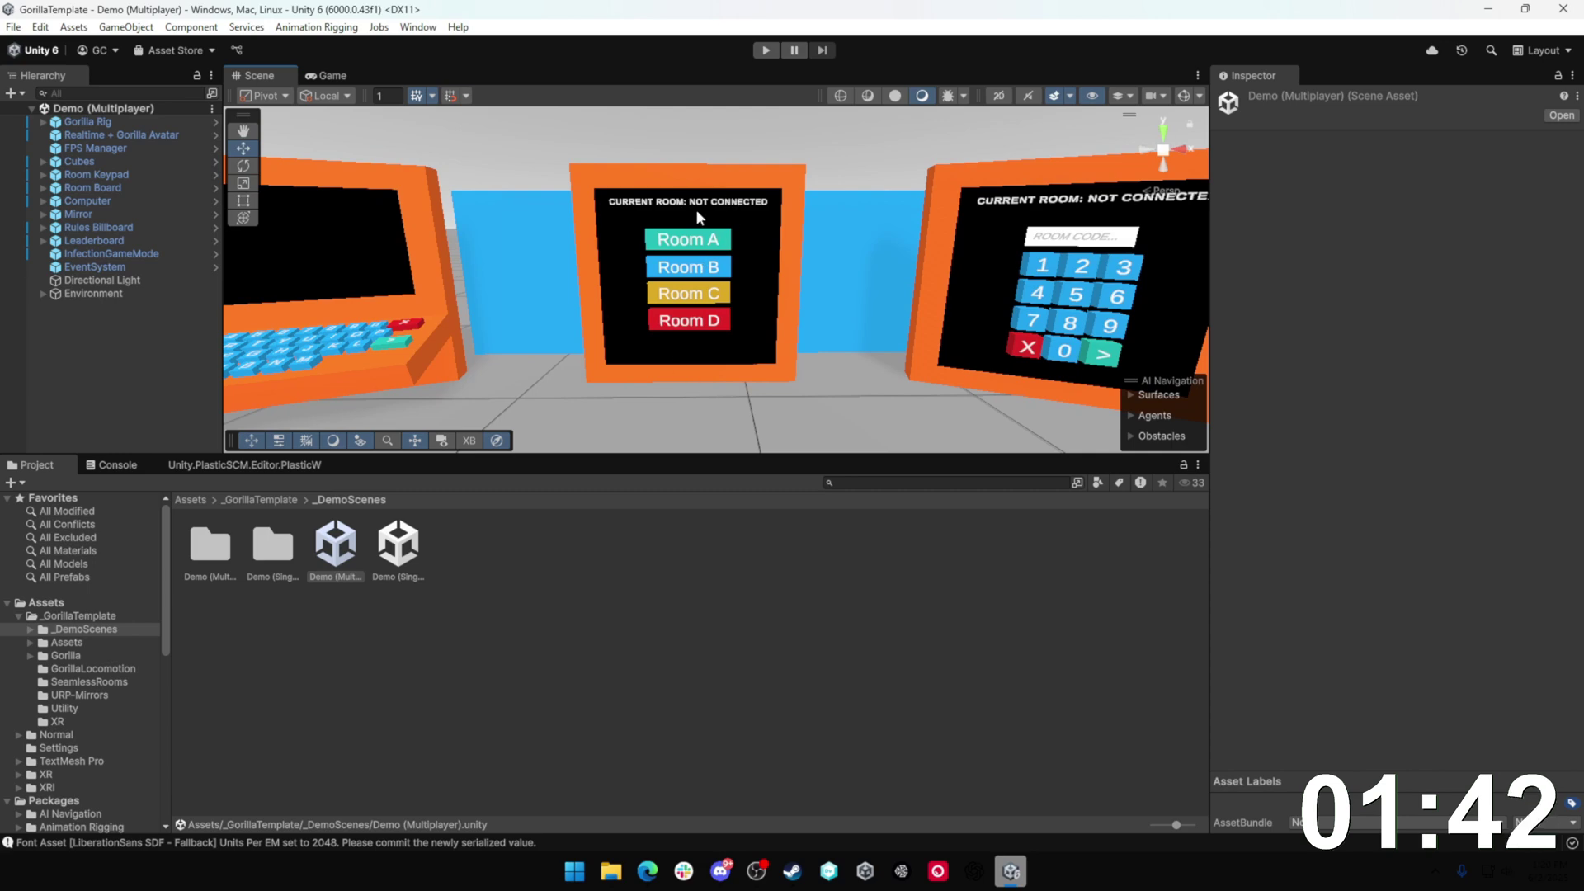
Step: Examine the demo scene's room keypad, leaderboard, rules billboard, mirror and cubes, and look at the InfectionGameMode object
right_drag(689, 309, 832, 266)
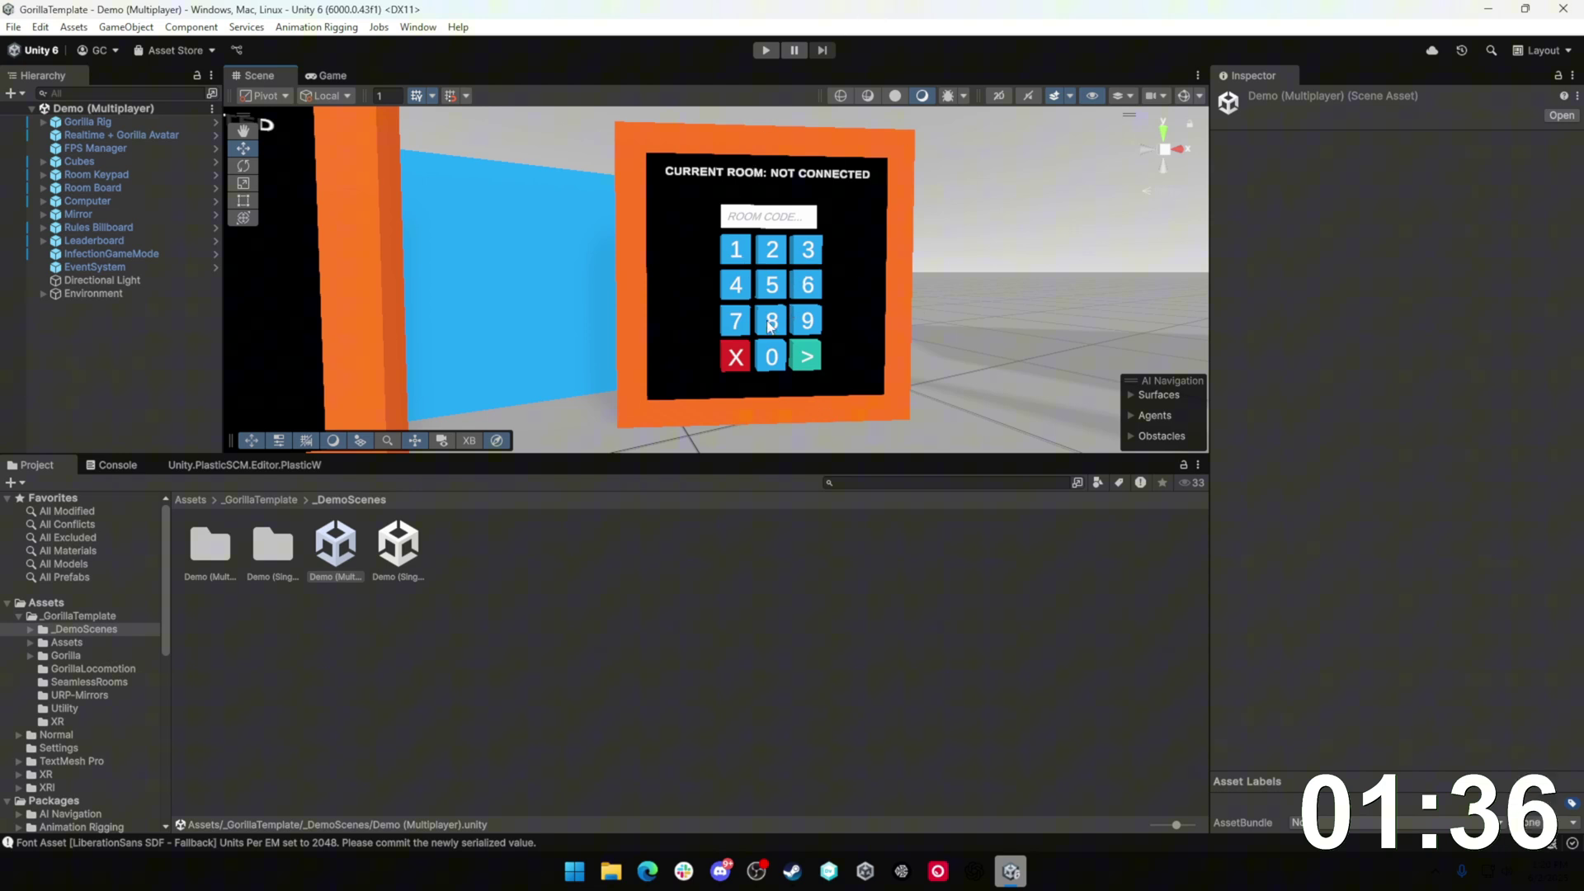
right_drag(711, 373, 840, 297)
key(s)
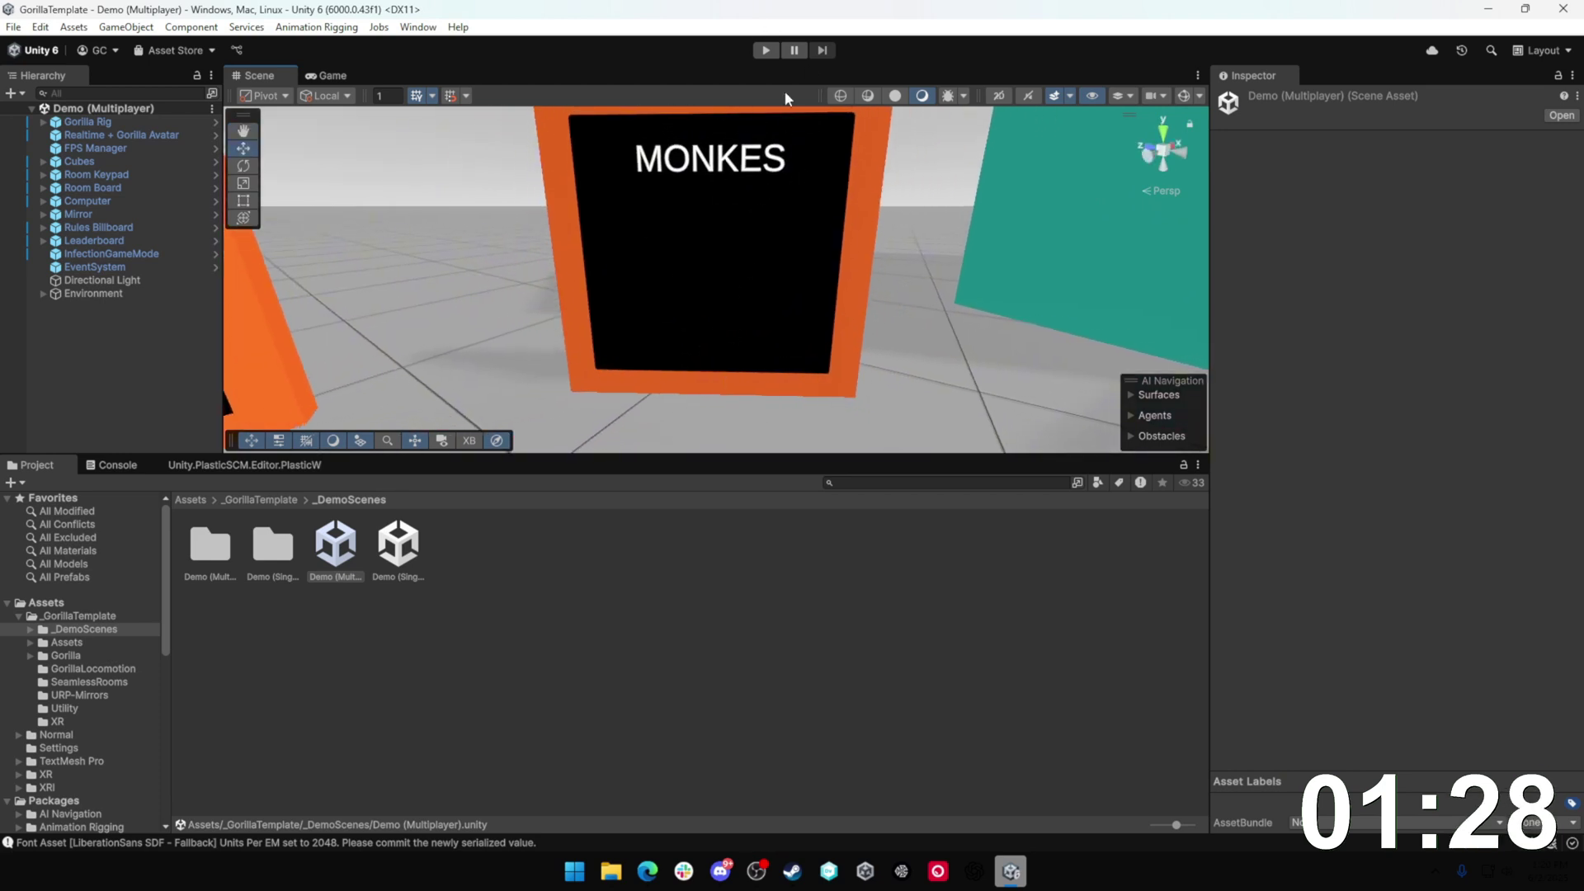
right_drag(862, 307, 706, 294)
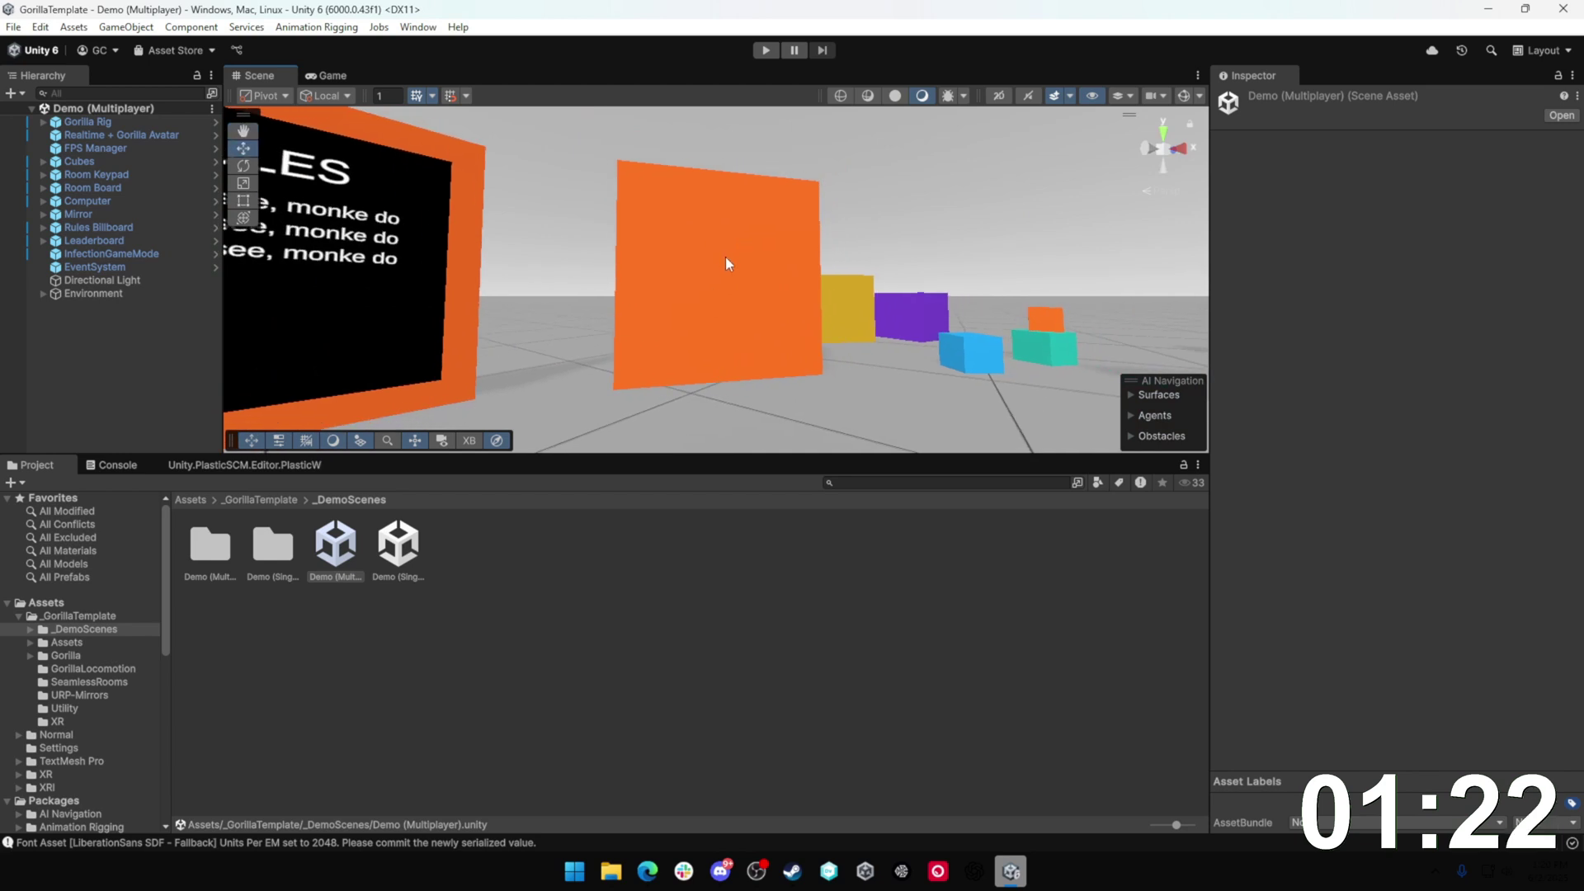
right_drag(809, 181, 517, 279)
right_drag(531, 171, 952, 320)
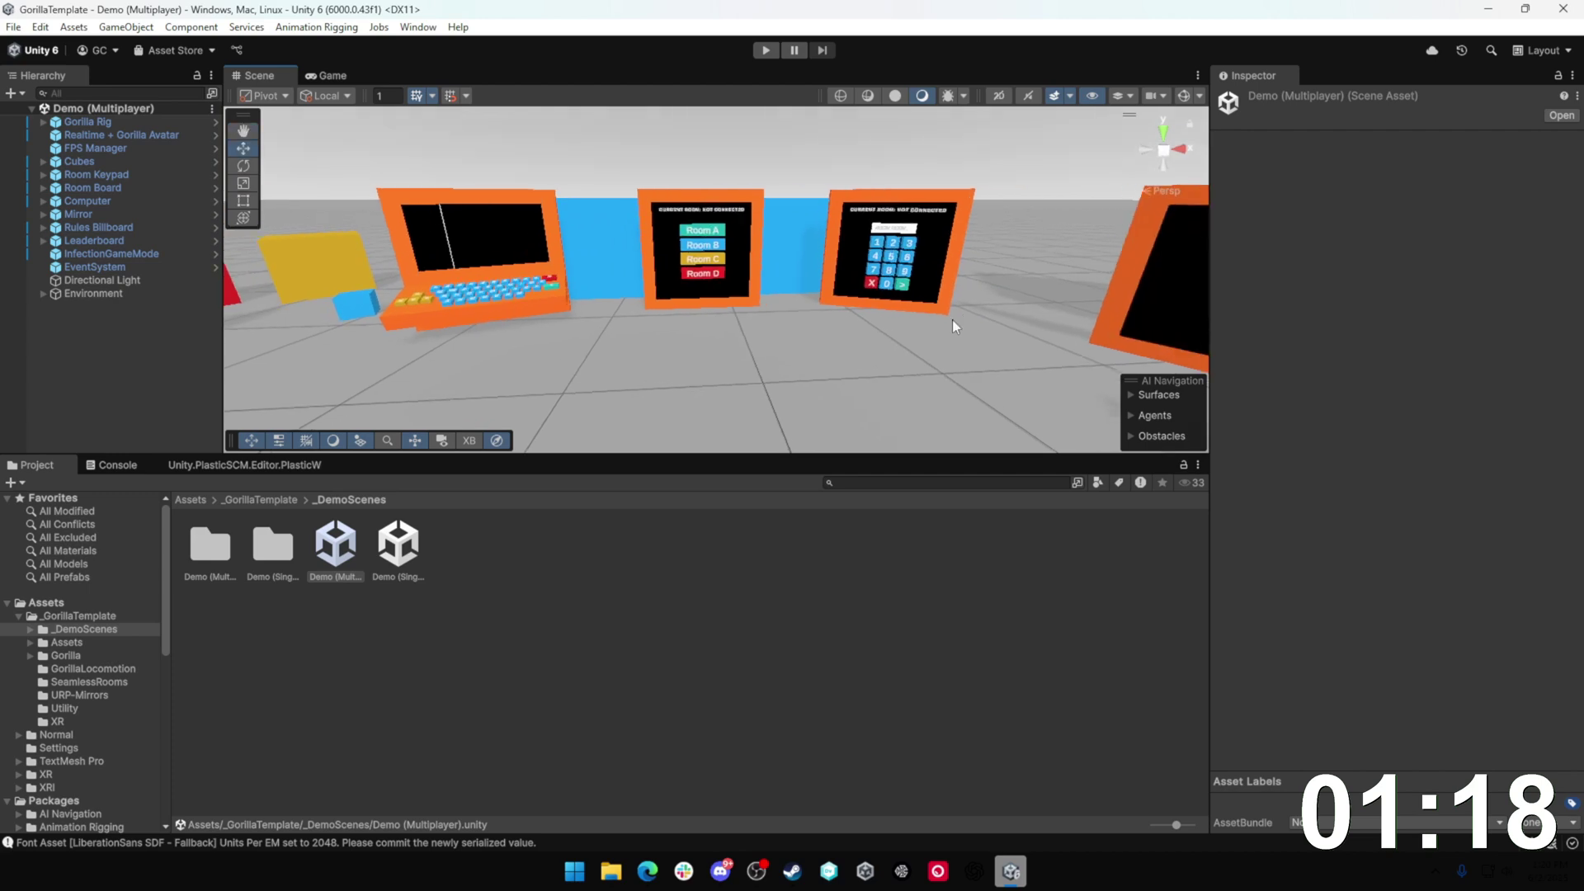
click(100, 255)
right_drag(745, 286, 897, 313)
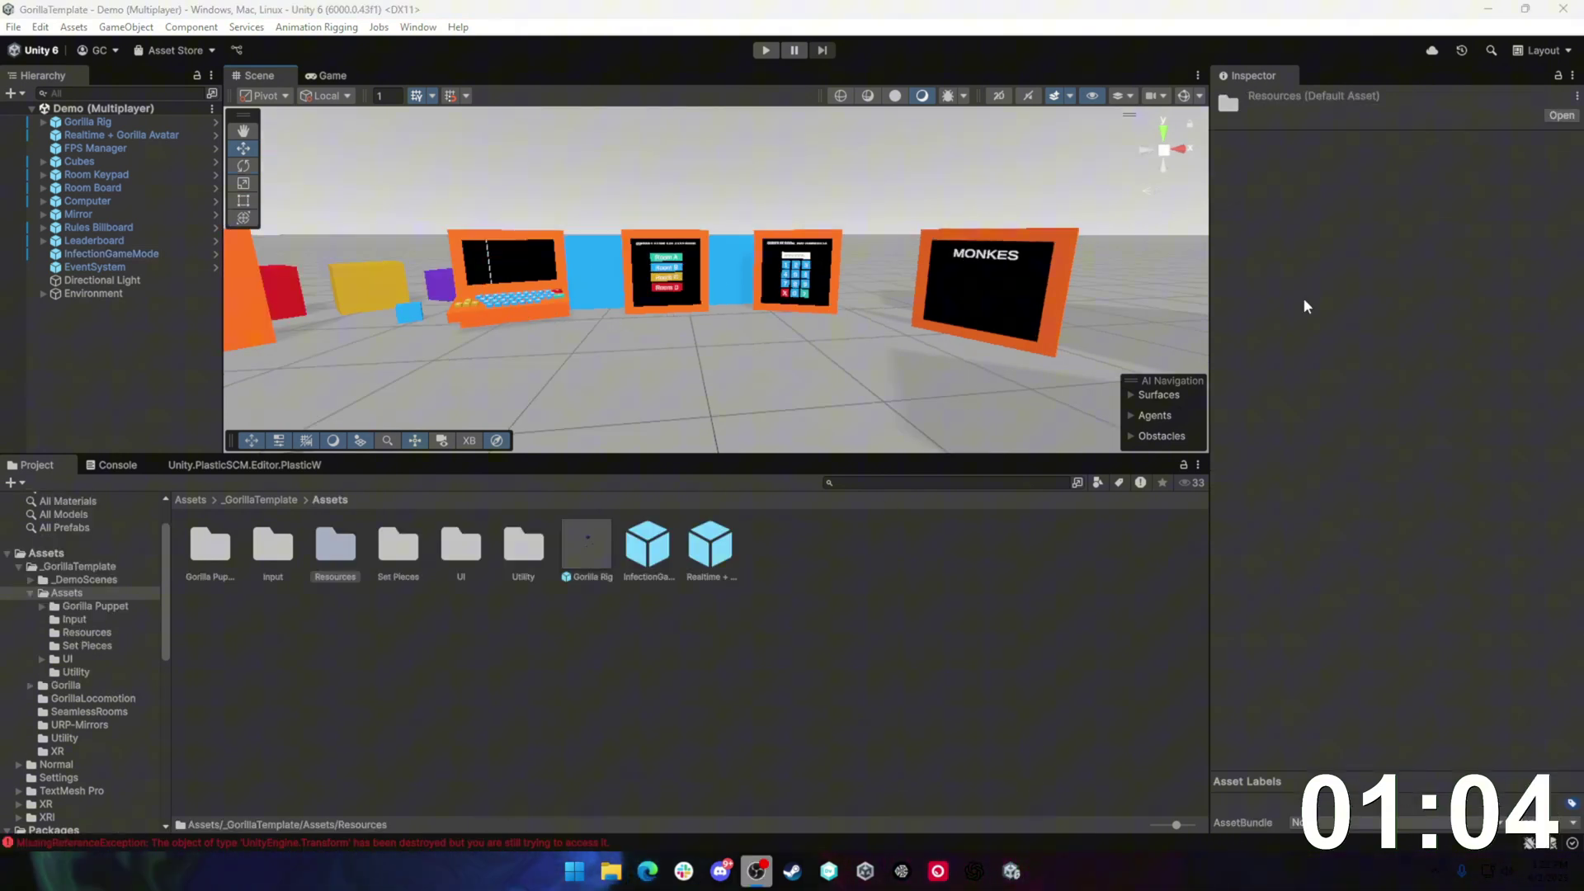
Step: Switch to the browser with the Normcore website, go to the dashboard login and open the account sign-up page
drag(1583, 279, 914, 110)
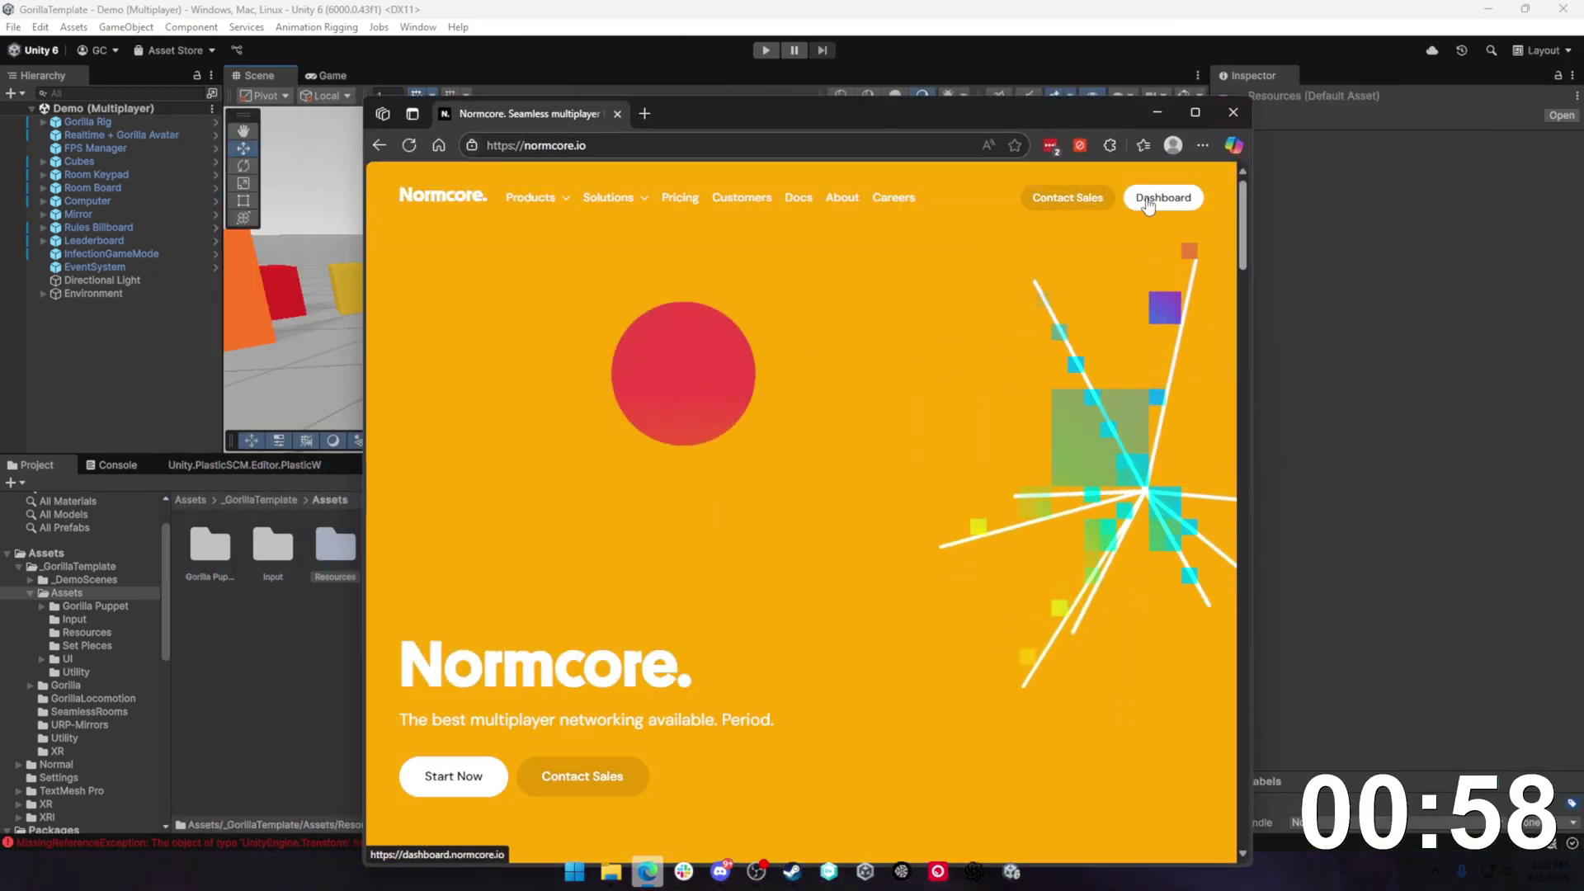
click(1139, 198)
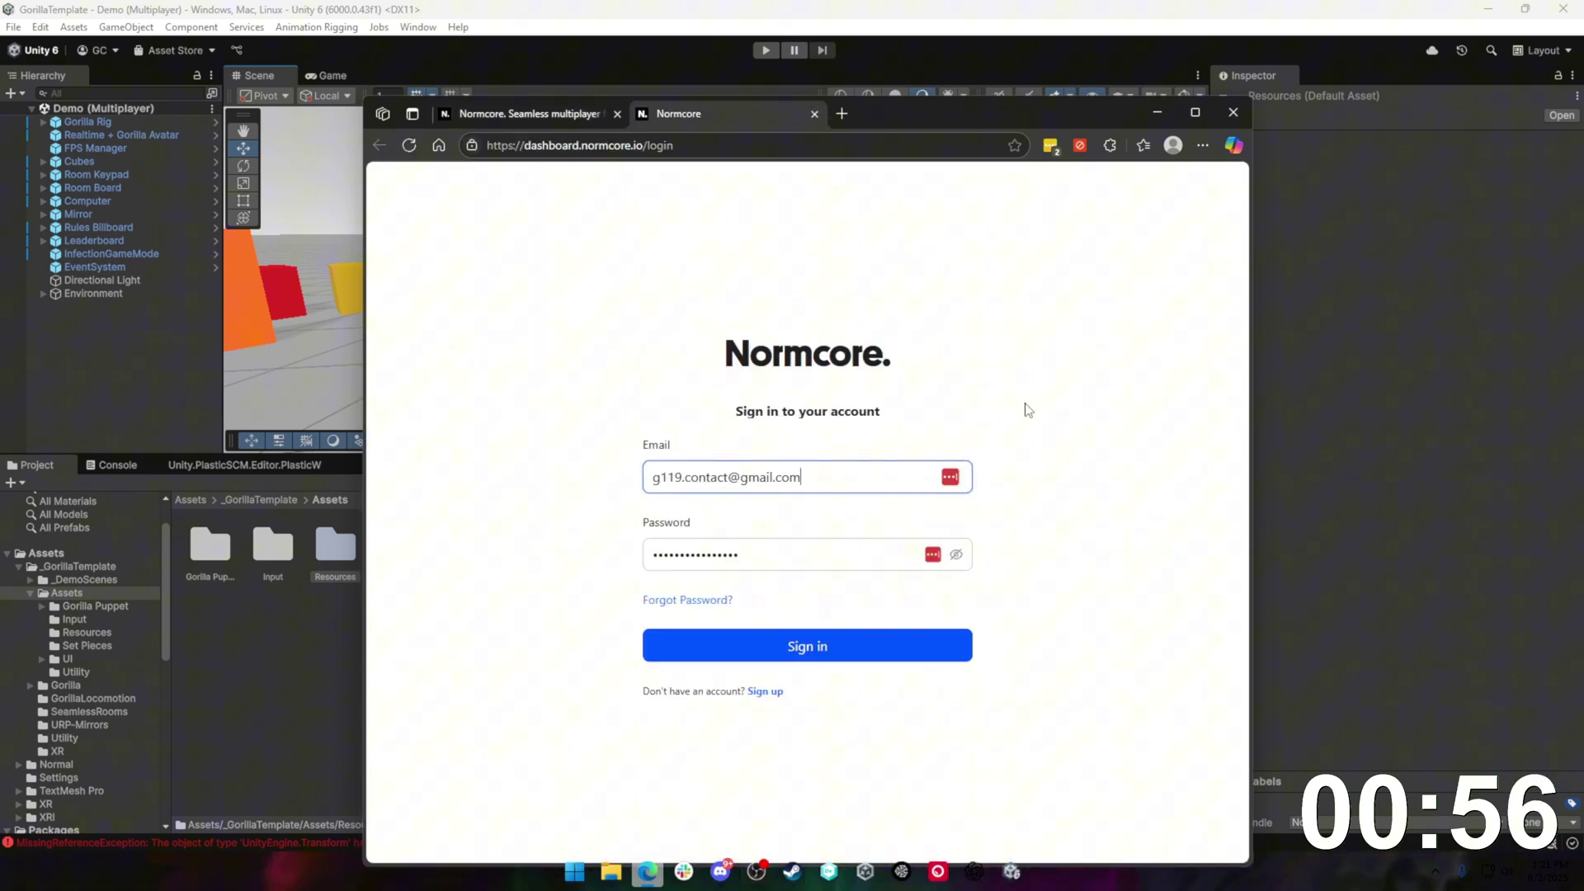
click(764, 693)
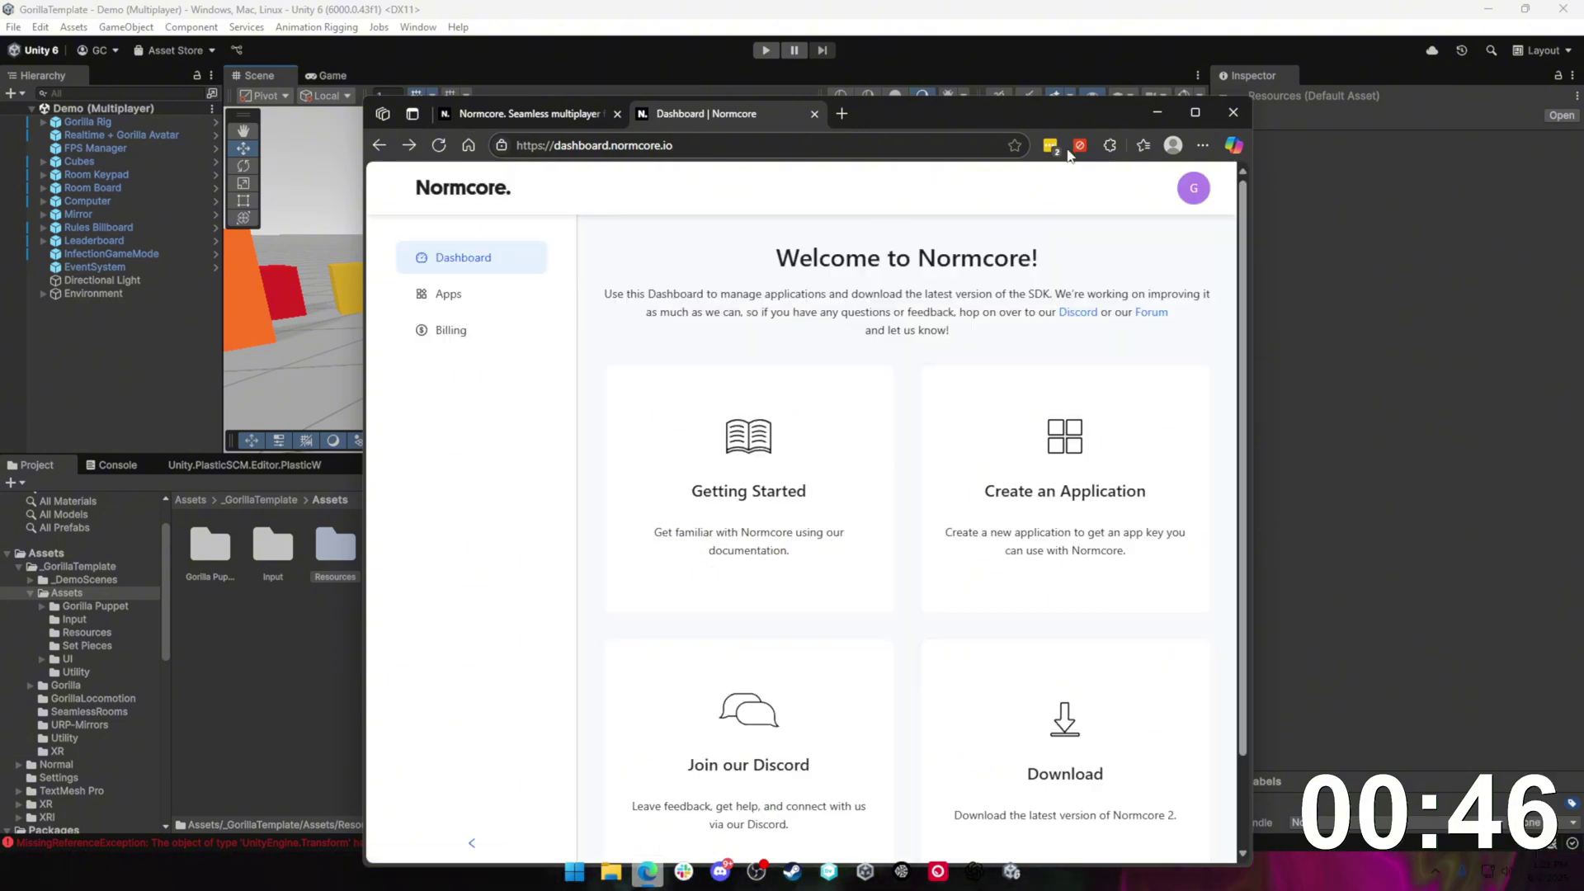
Step: Open the Normcore dashboard's new-app form, cancel it, copy the app key of "Gorilla Tag but not" and return to Unity
click(1194, 112)
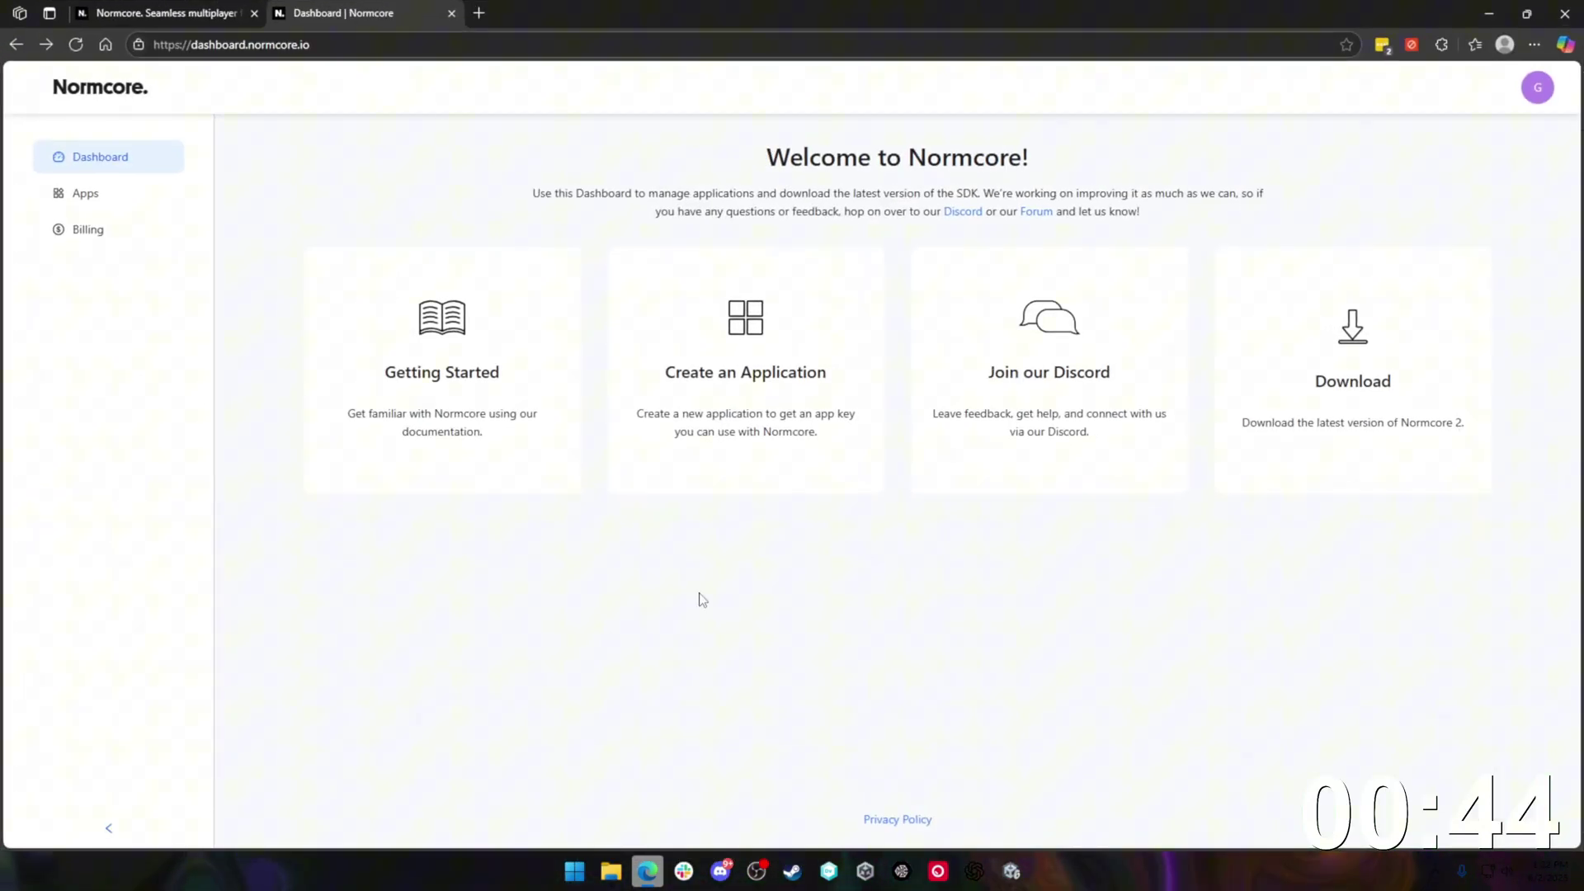
click(750, 364)
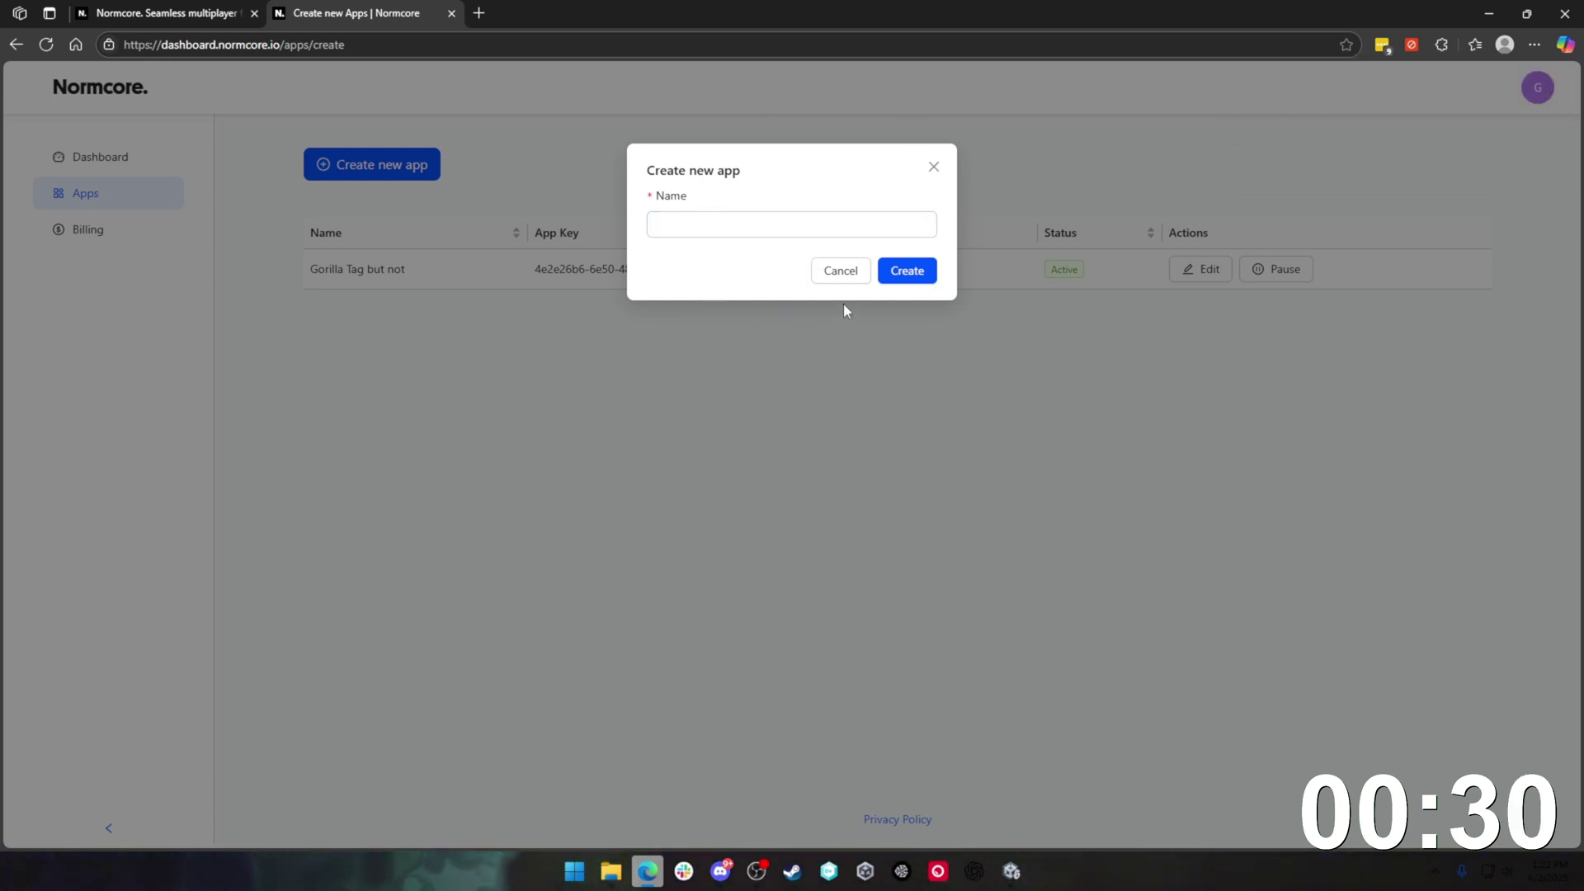
click(841, 273)
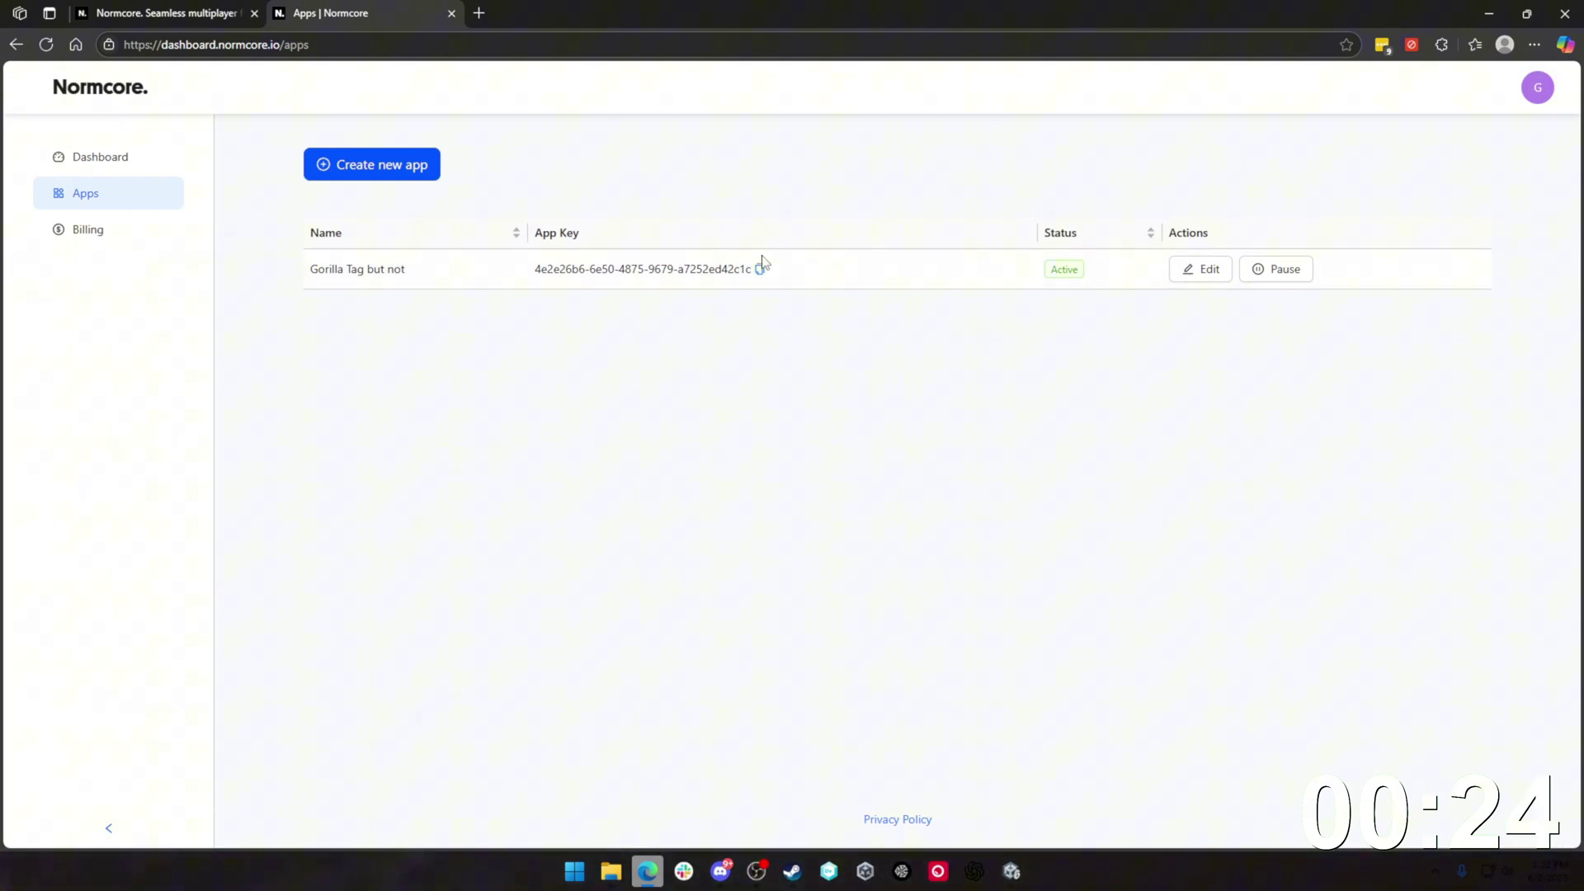
click(1483, 18)
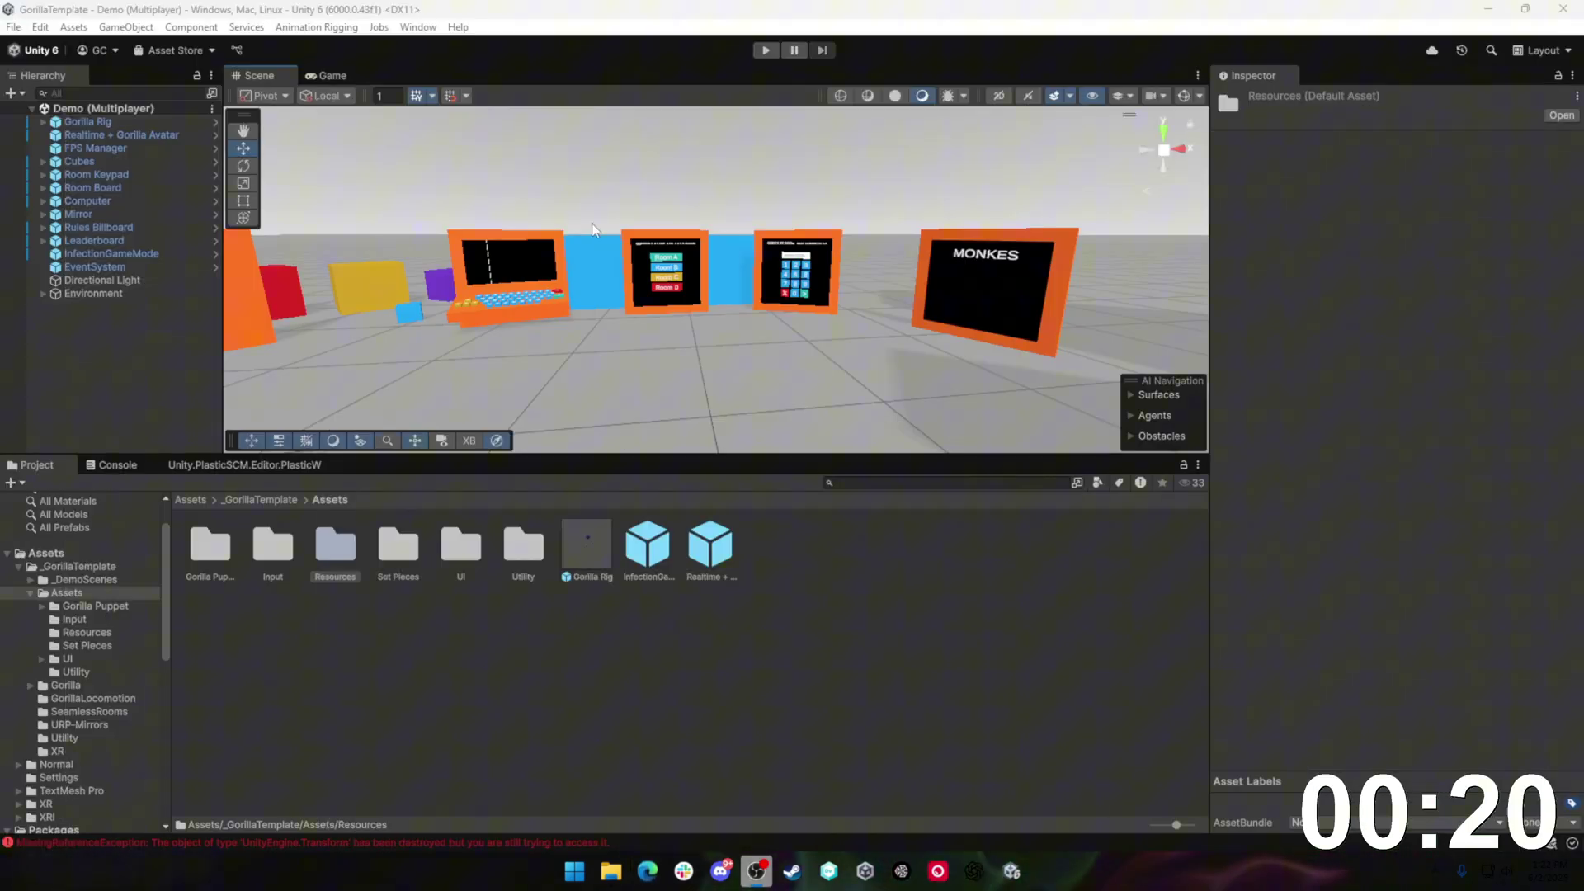
Step: Paste the Normcore app key into the App Key field of the Realtime script on Realtime + Gorilla Avatar
click(71, 137)
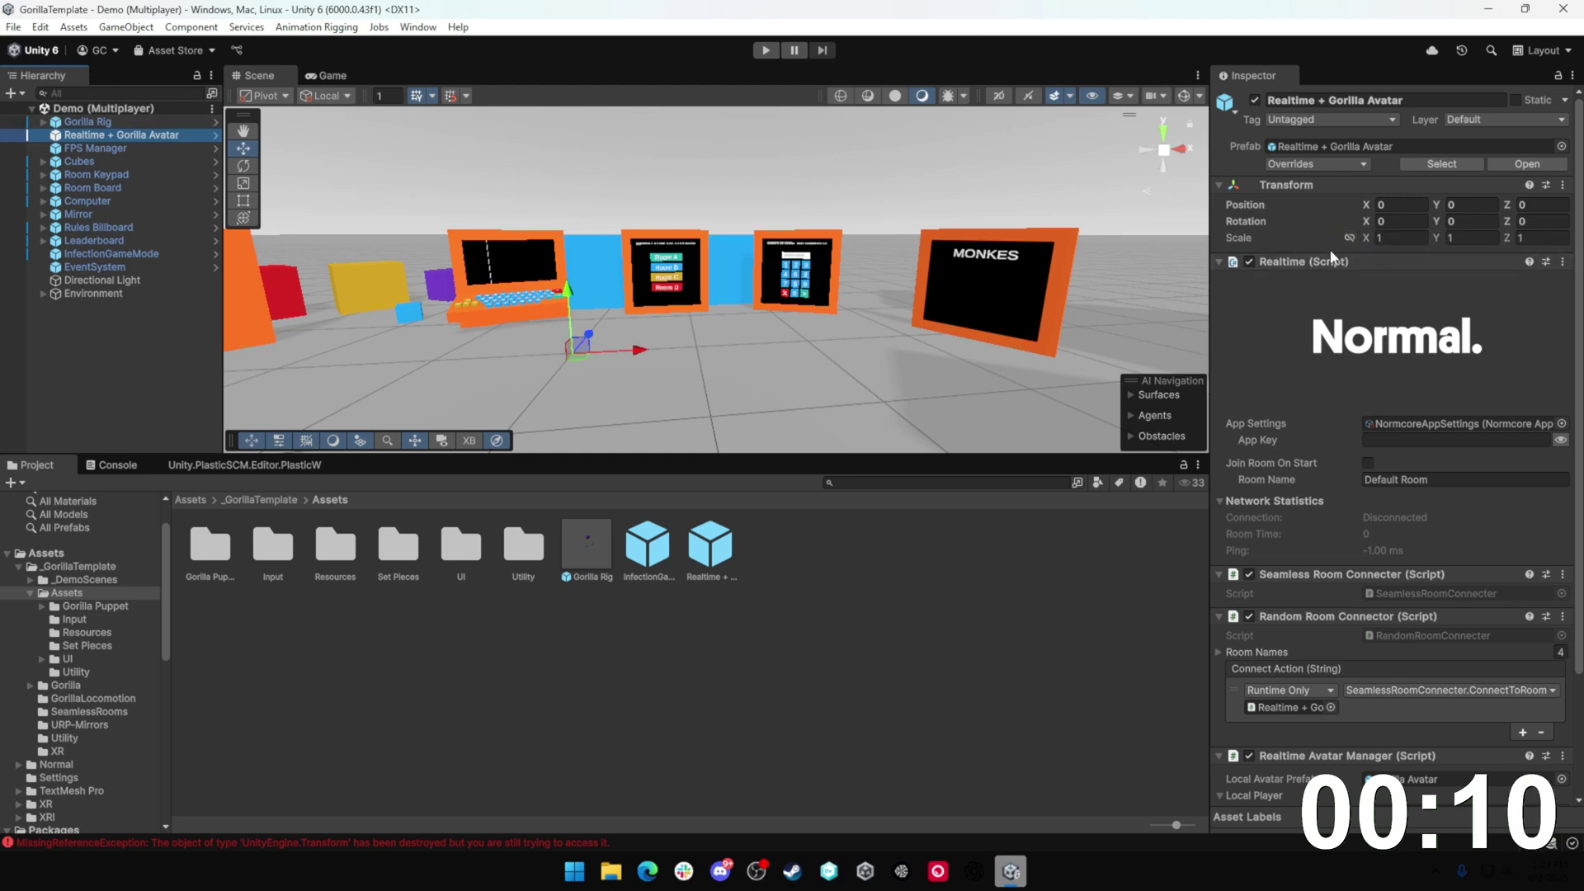
scroll(1224, 355, down, 1)
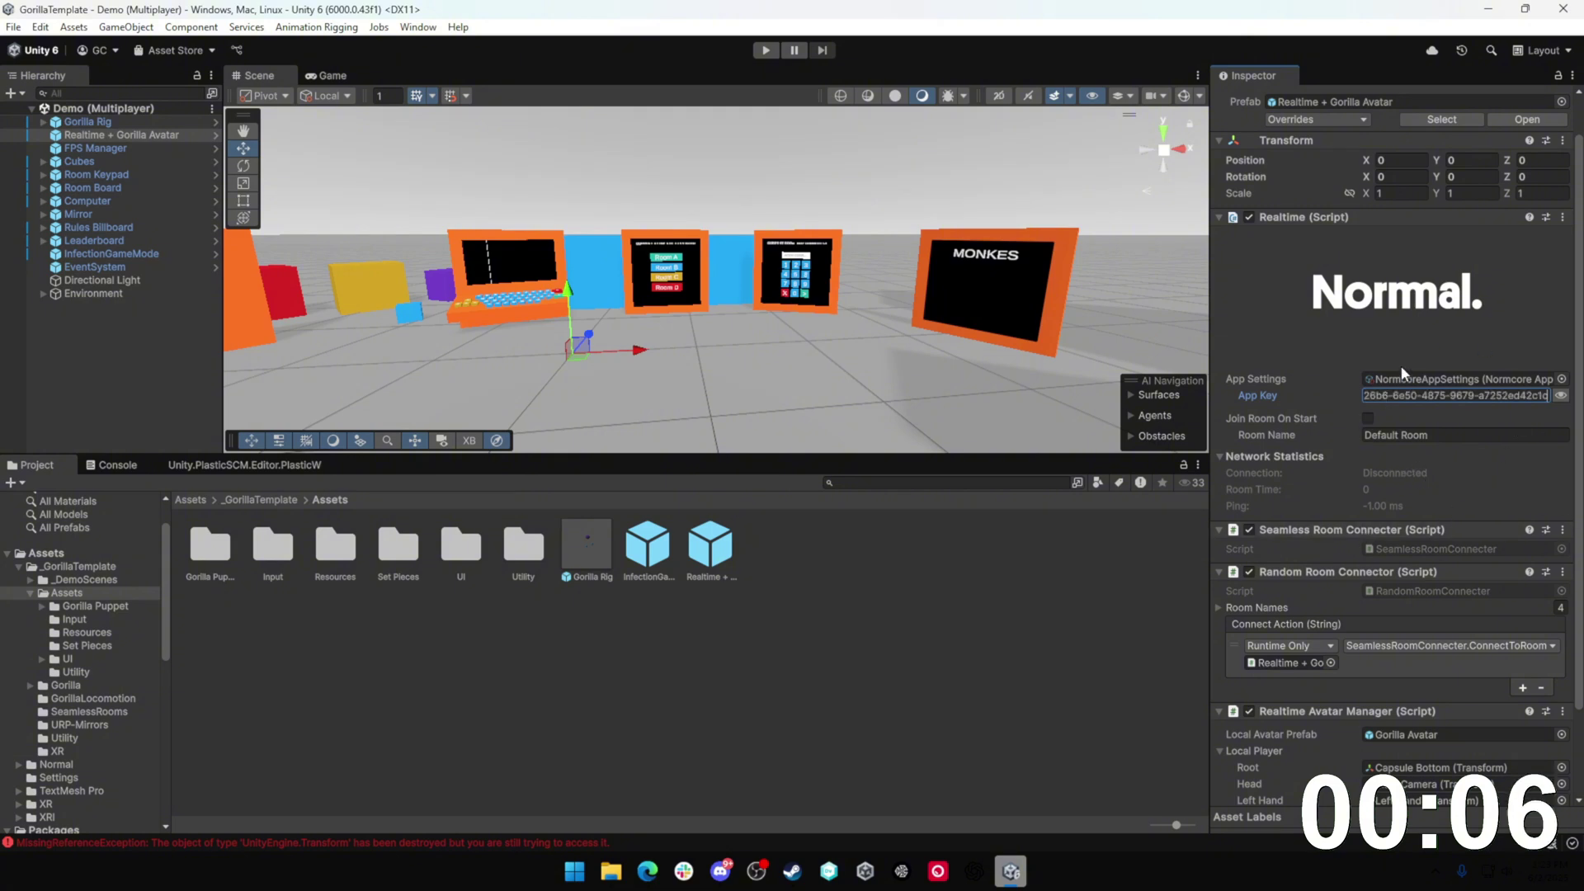
click(882, 188)
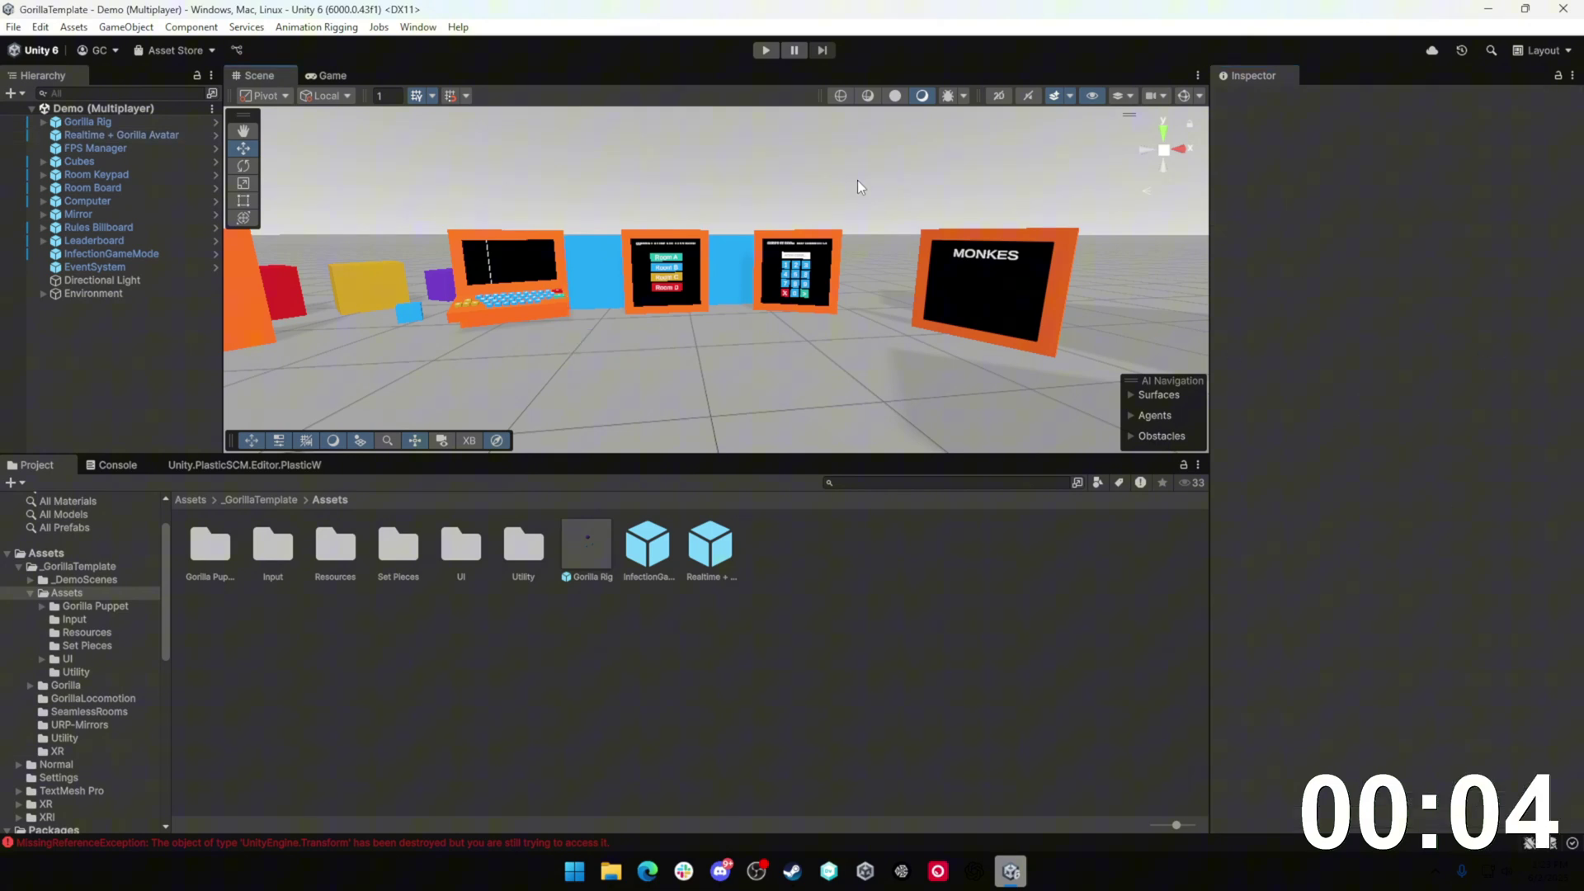
right_drag(921, 210, 879, 200)
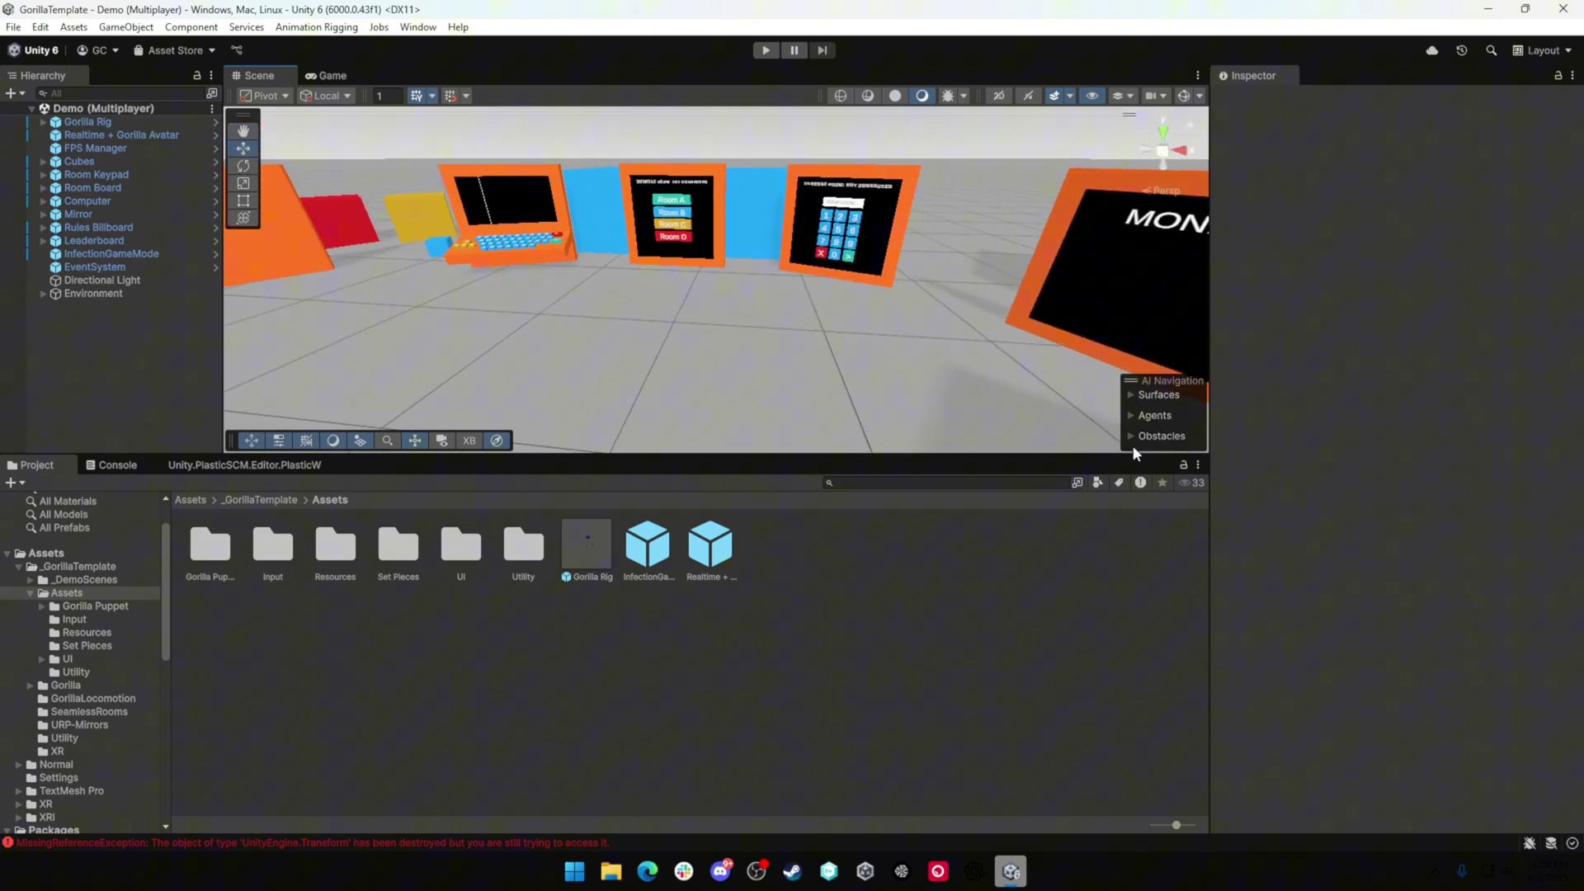
right_drag(839, 333, 651, 280)
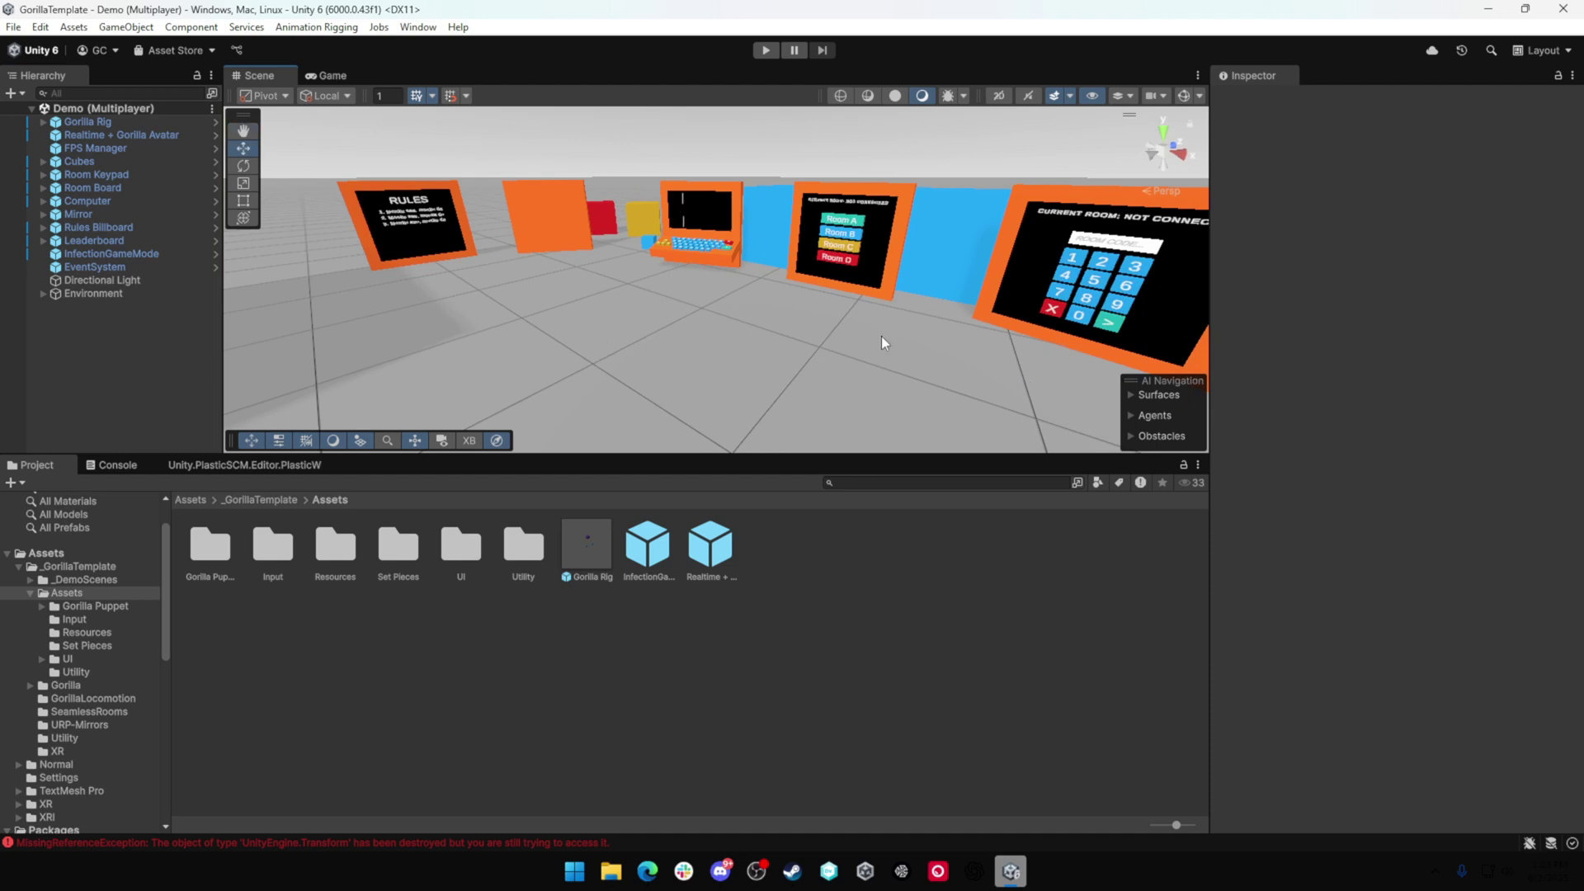
right_drag(833, 374, 934, 366)
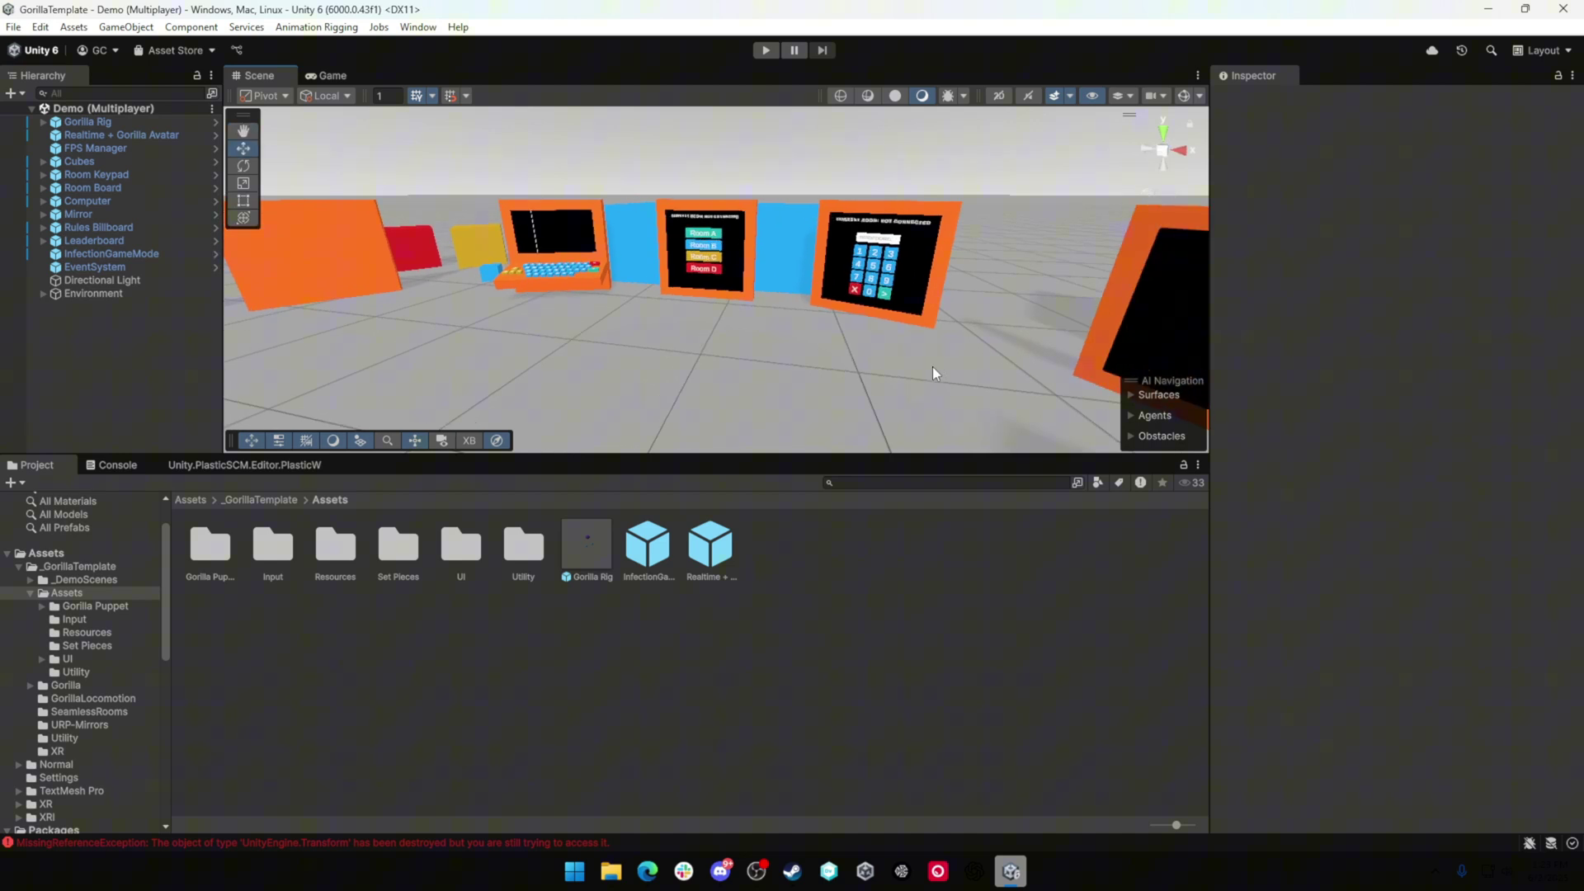
right_drag(667, 376, 701, 376)
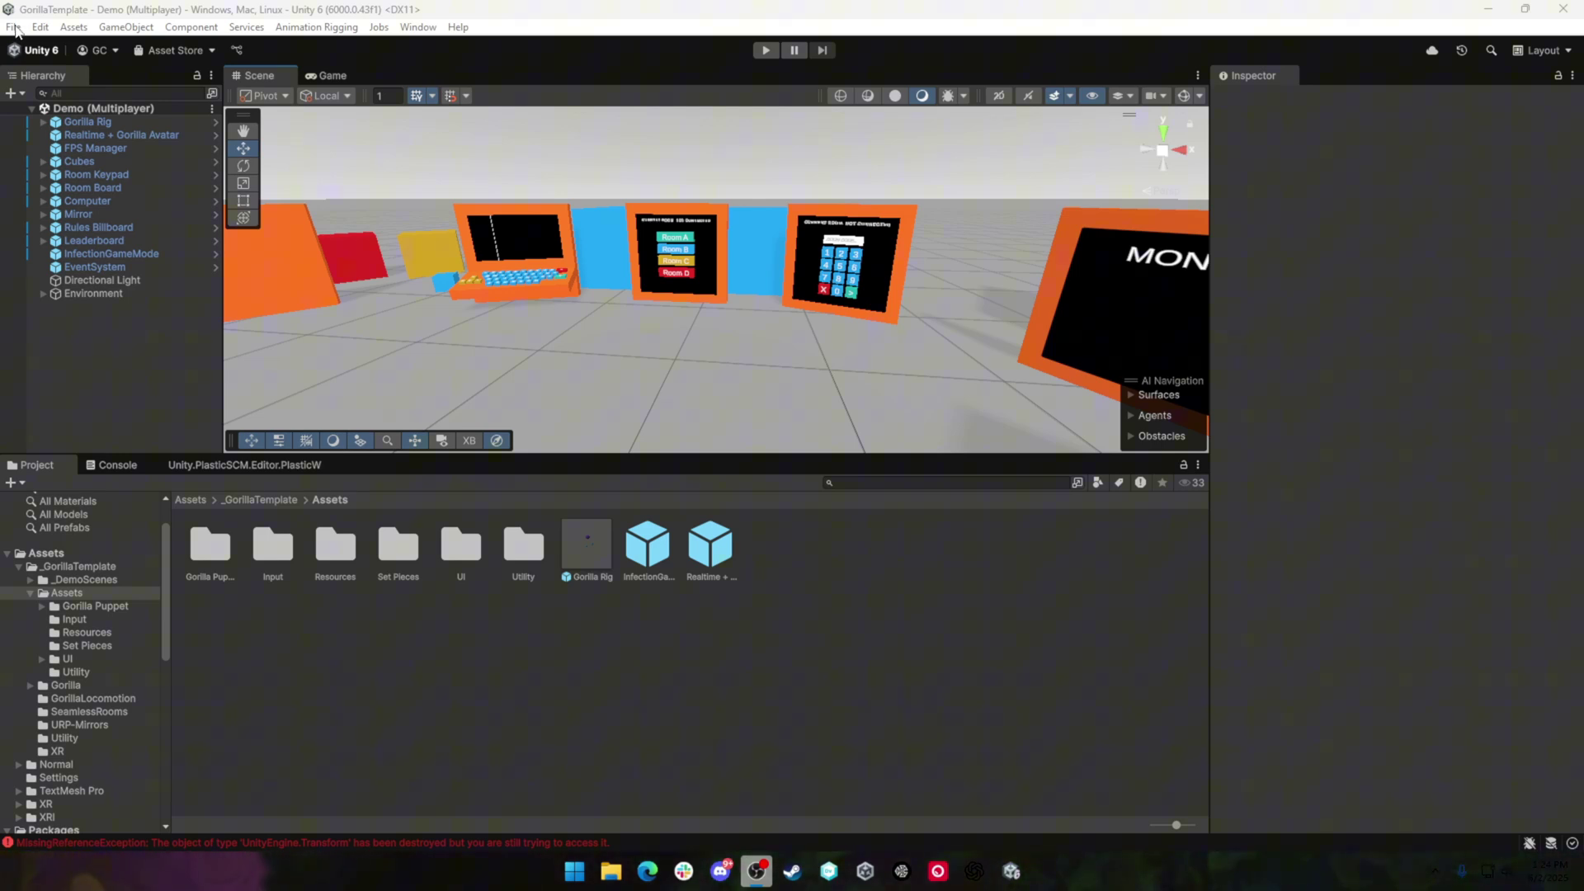
Step: Enable OpenXR as a desktop plug-in provider under XR Plug-in Management in the project settings
click(40, 28)
click(91, 508)
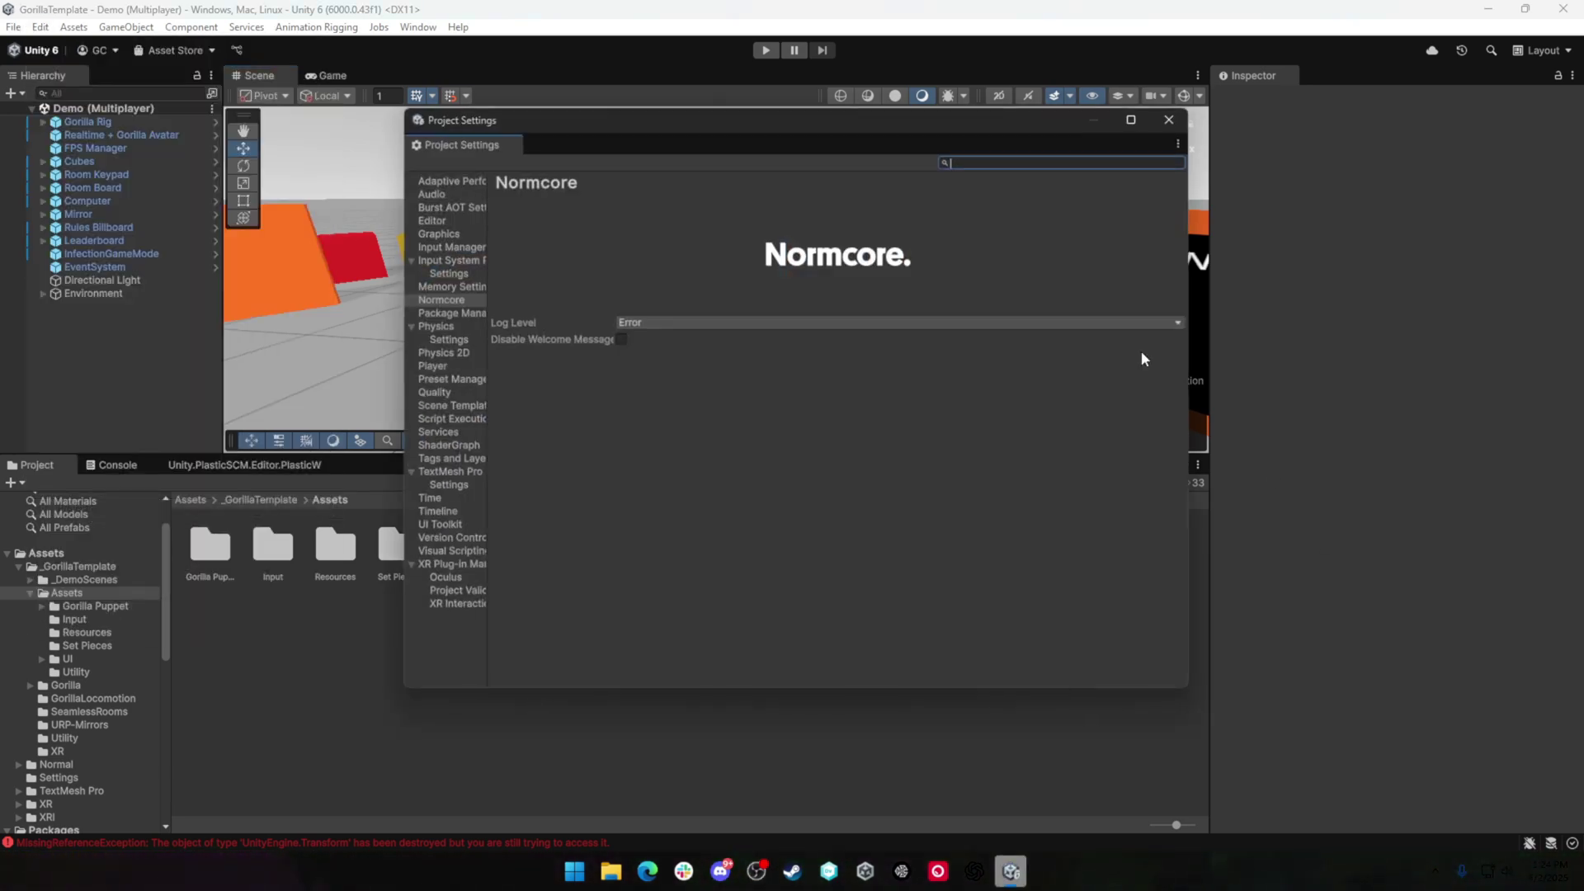
drag(395, 508, 297, 594)
click(315, 565)
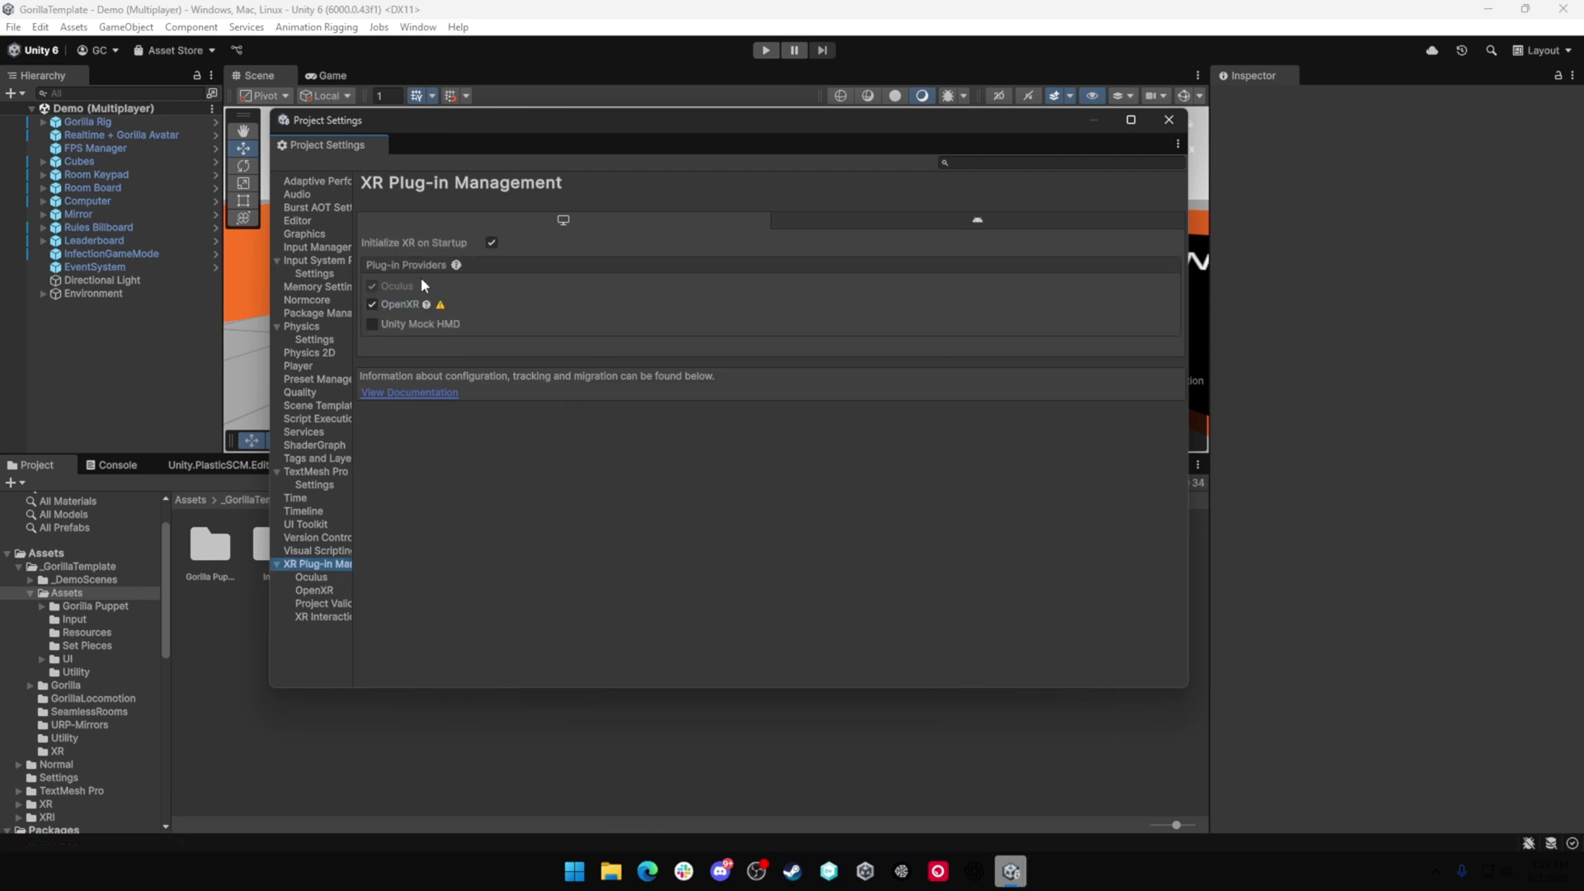
Step: Add the Oculus Touch Controller Profile and Valve Index Controller Profile to OpenXR's enabled interaction profiles
click(314, 591)
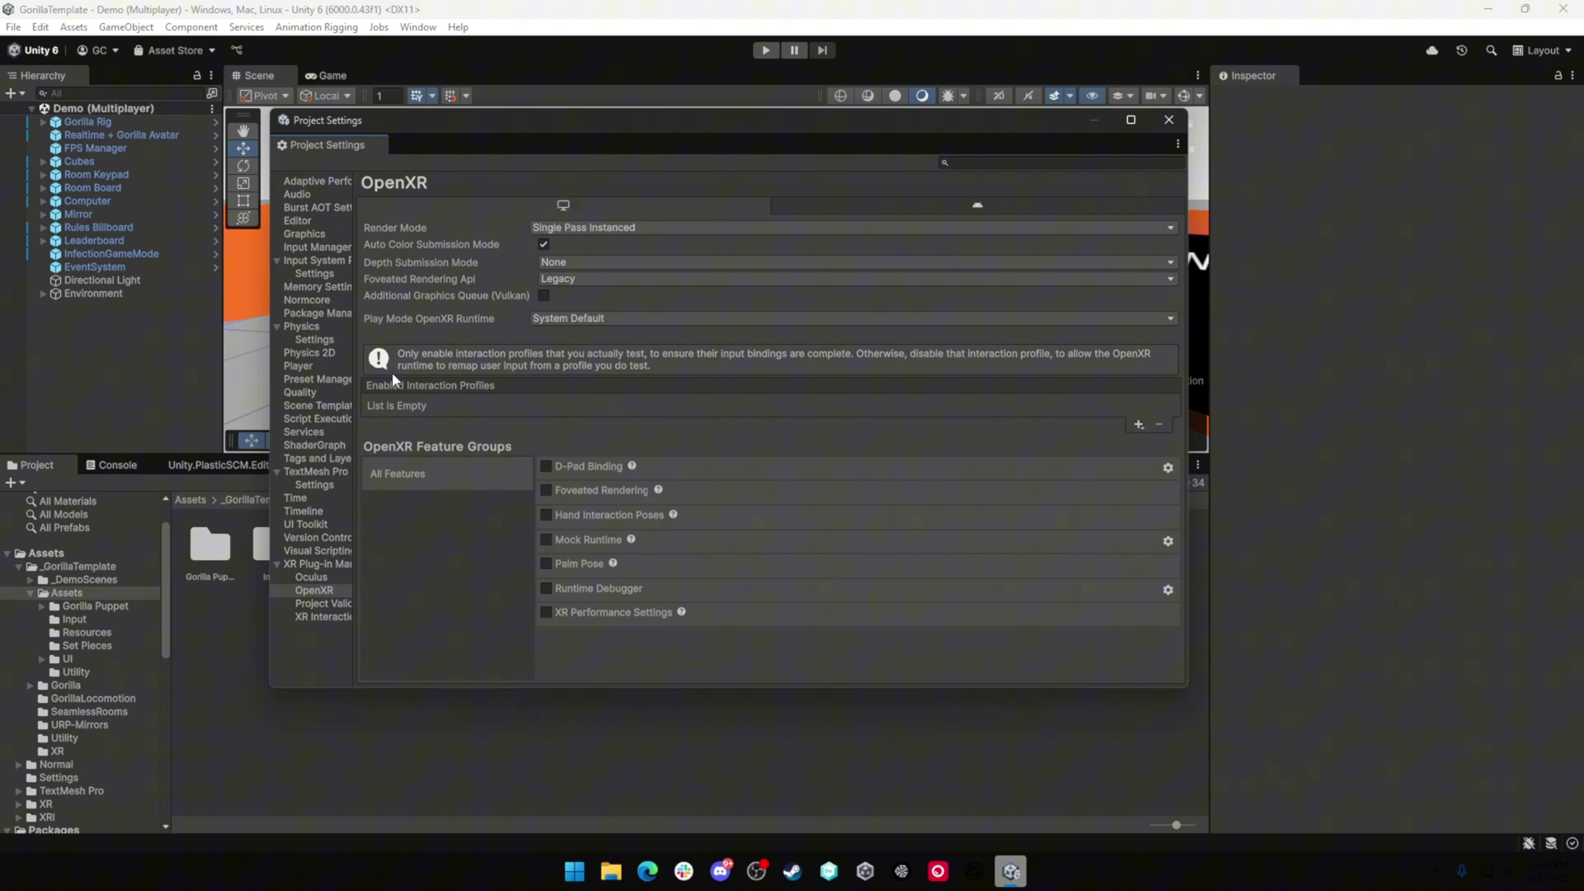
click(1138, 425)
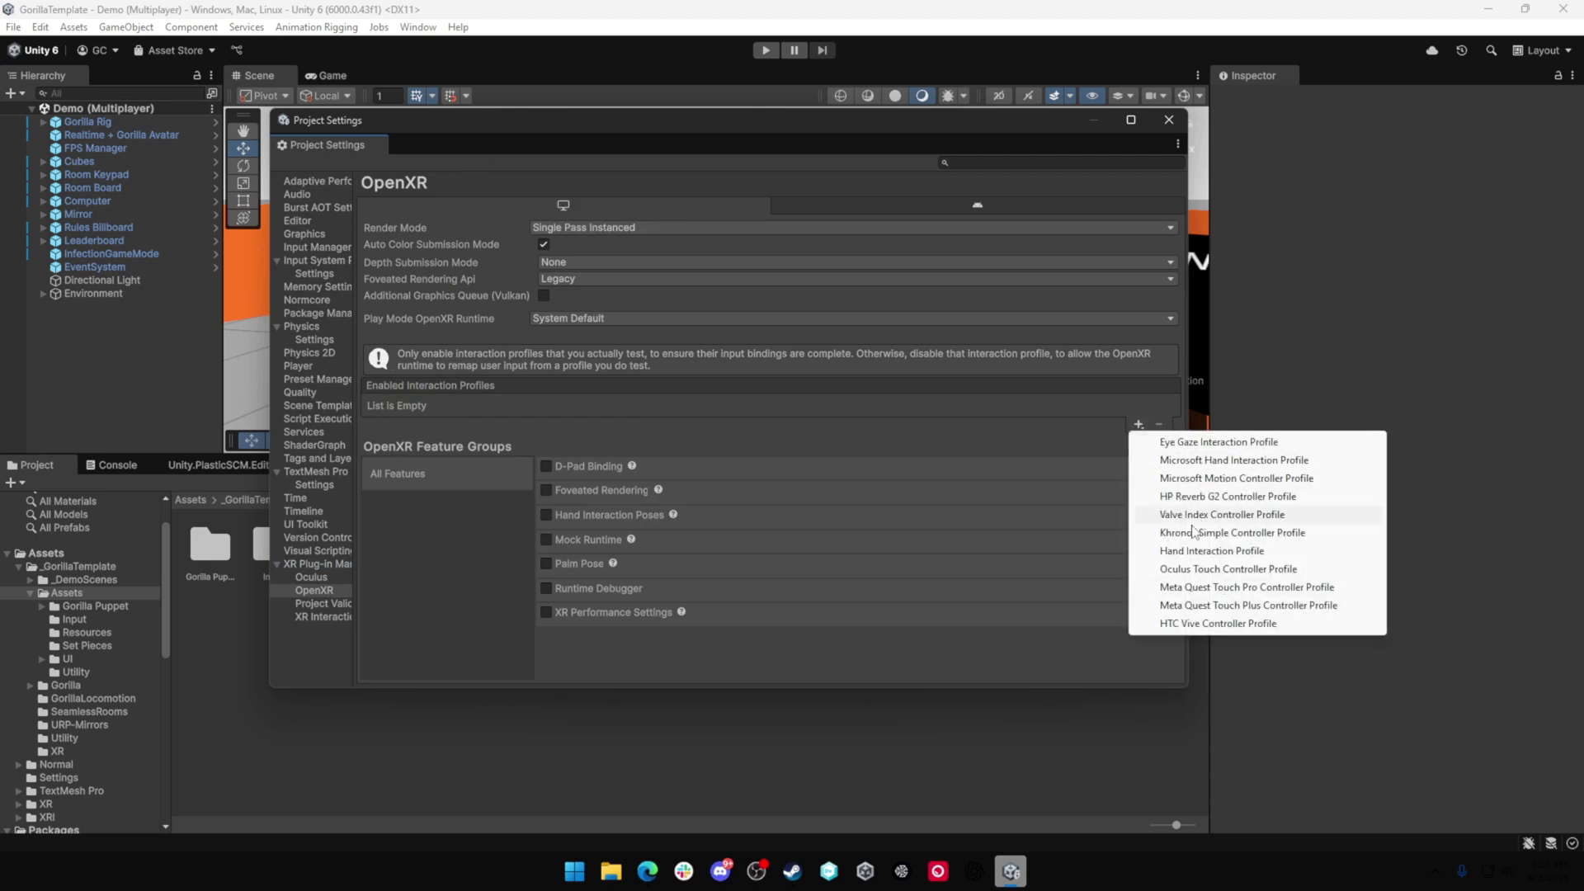
click(1189, 571)
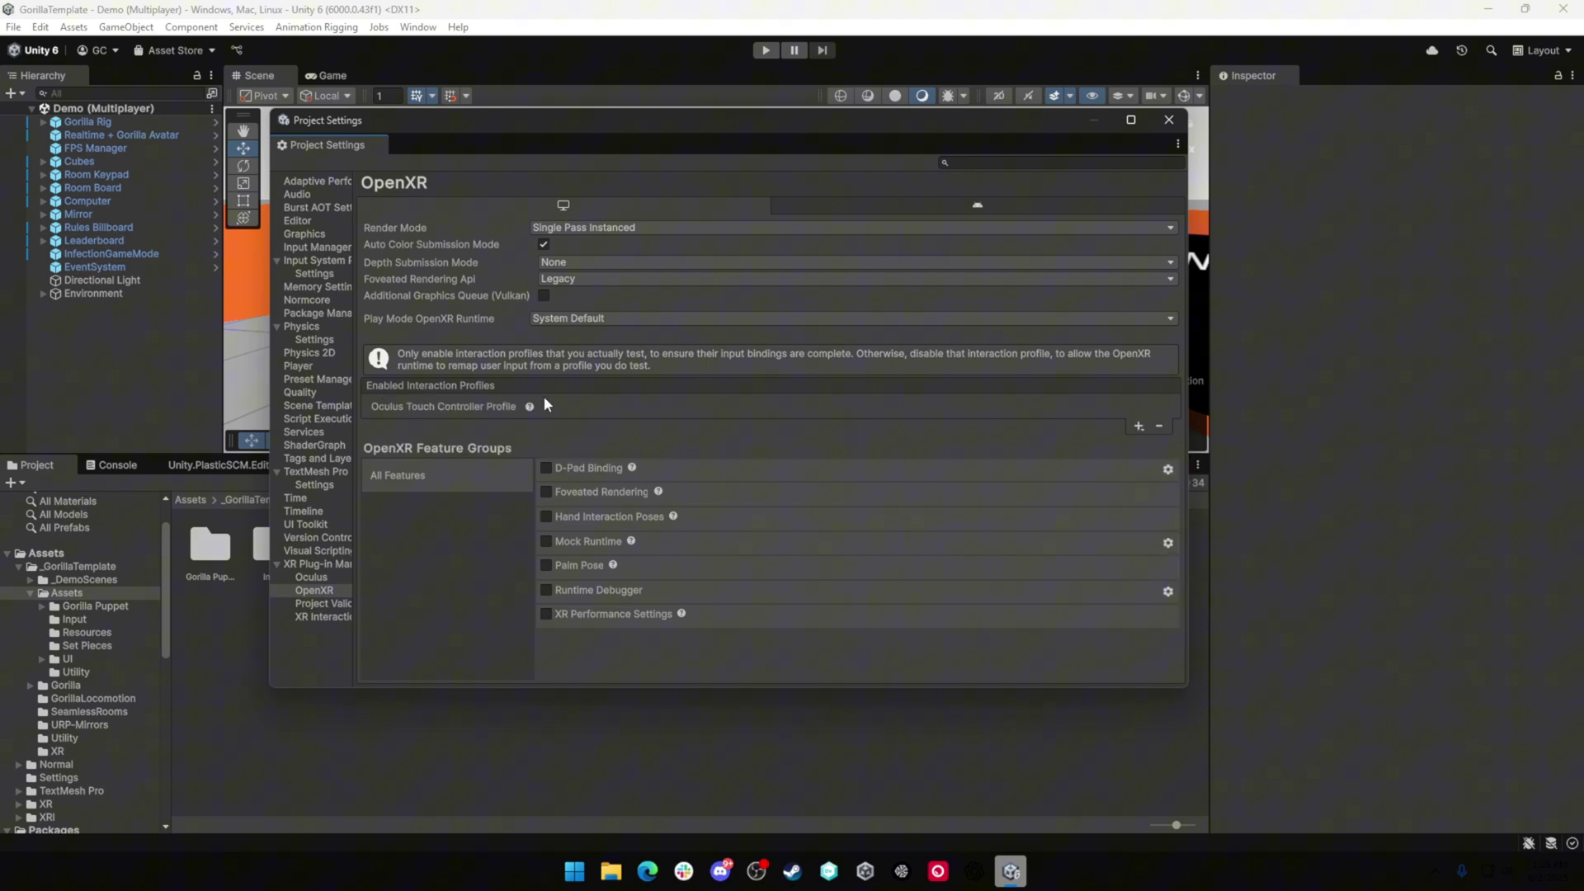
click(1139, 427)
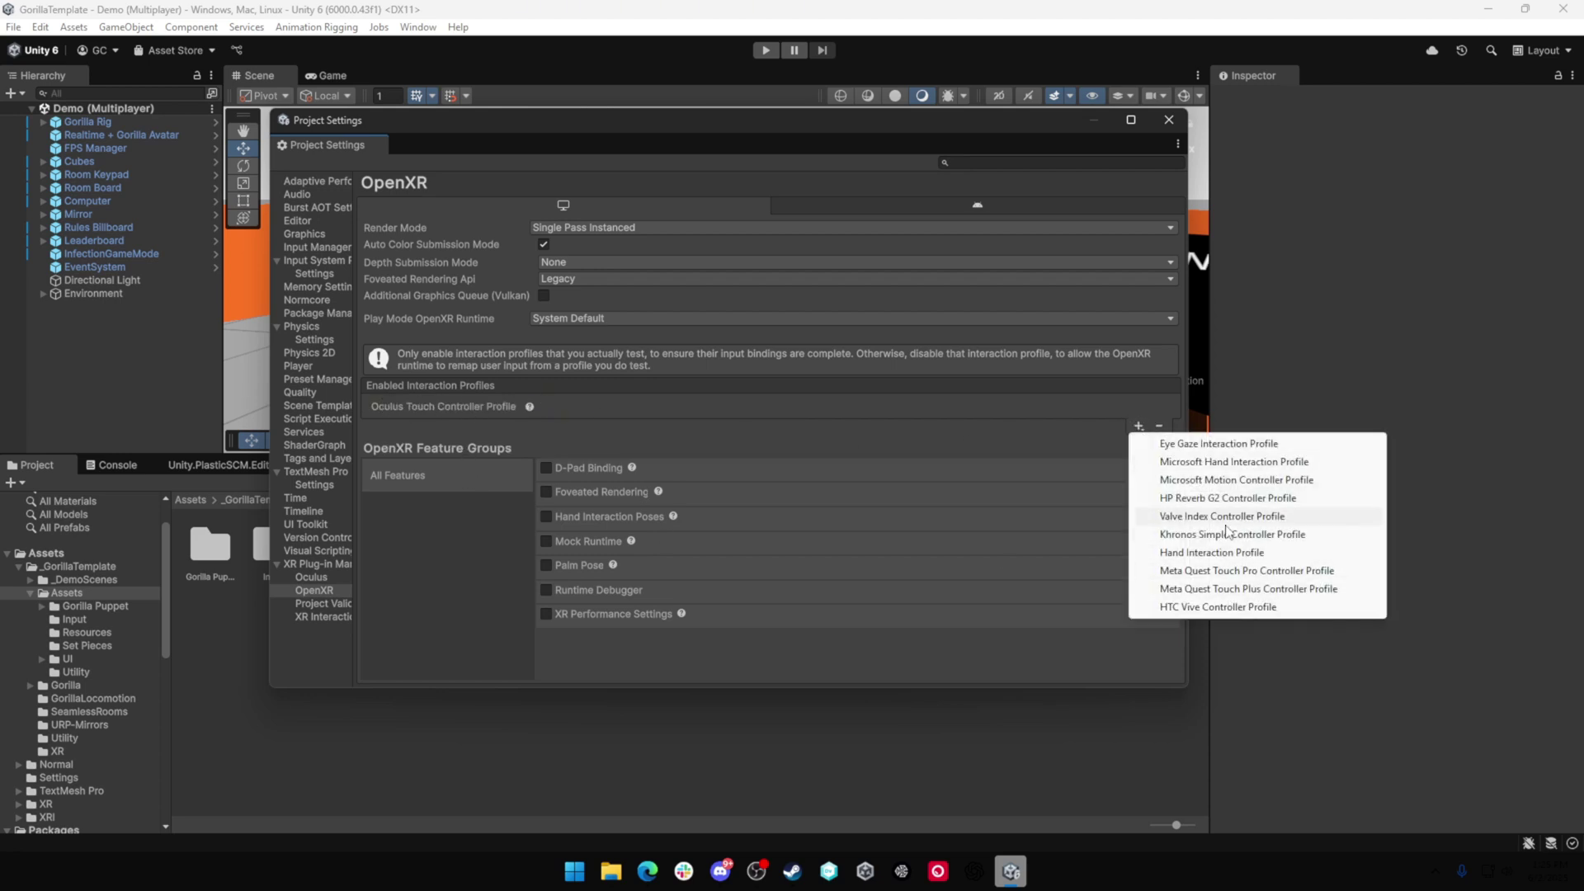
click(1227, 518)
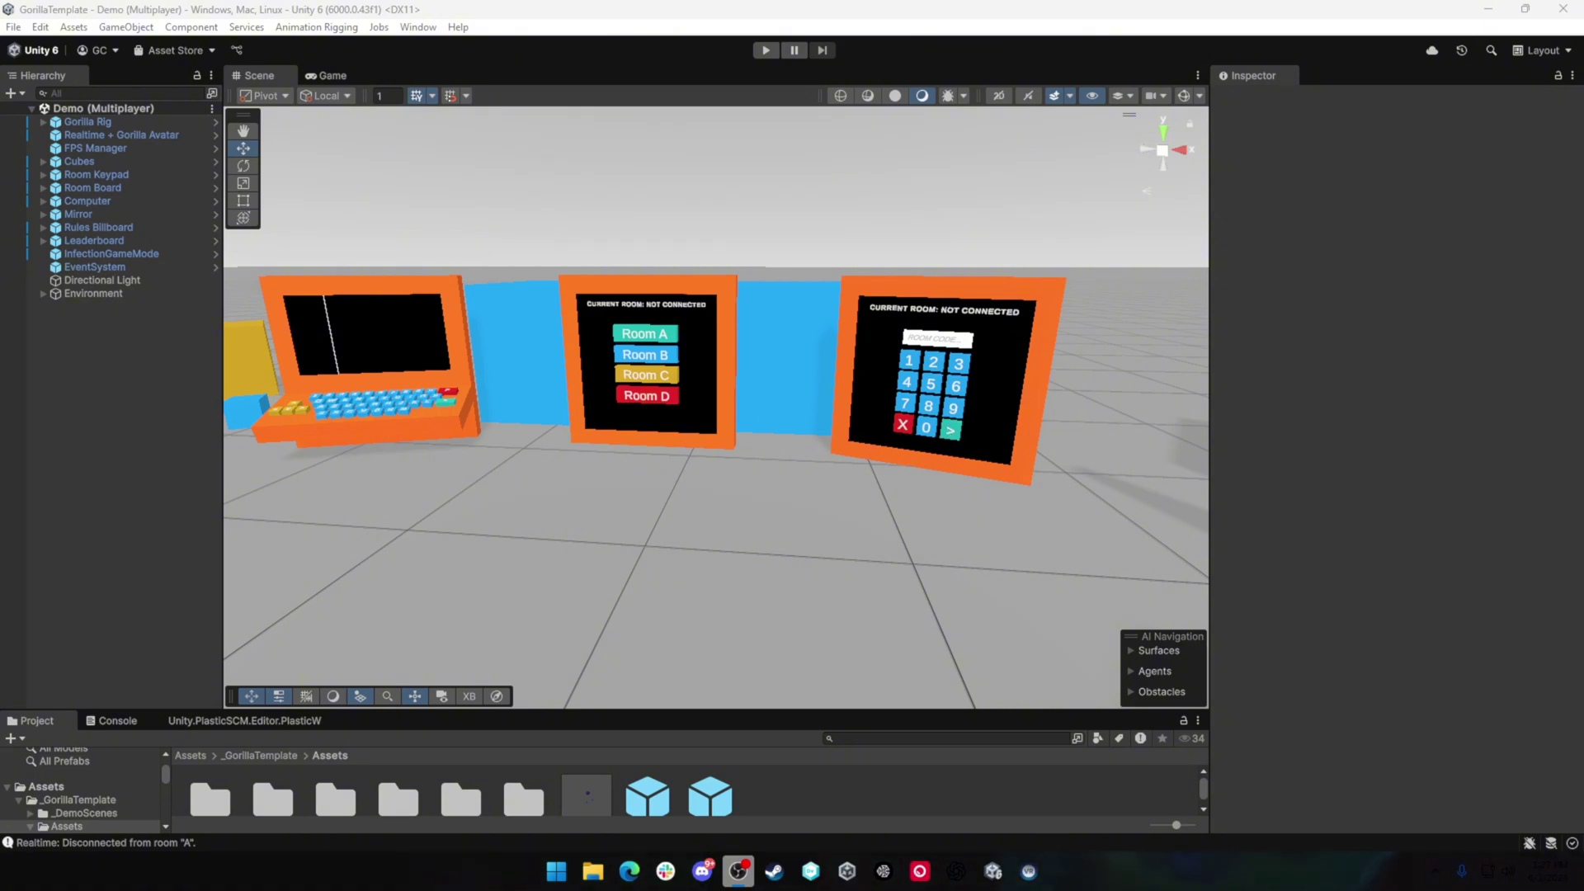
Step: Compare the Public, Pro and Unlimited plans on the Normcore pricing page in the browser, then return to Unity
drag(1583, 396, 871, 174)
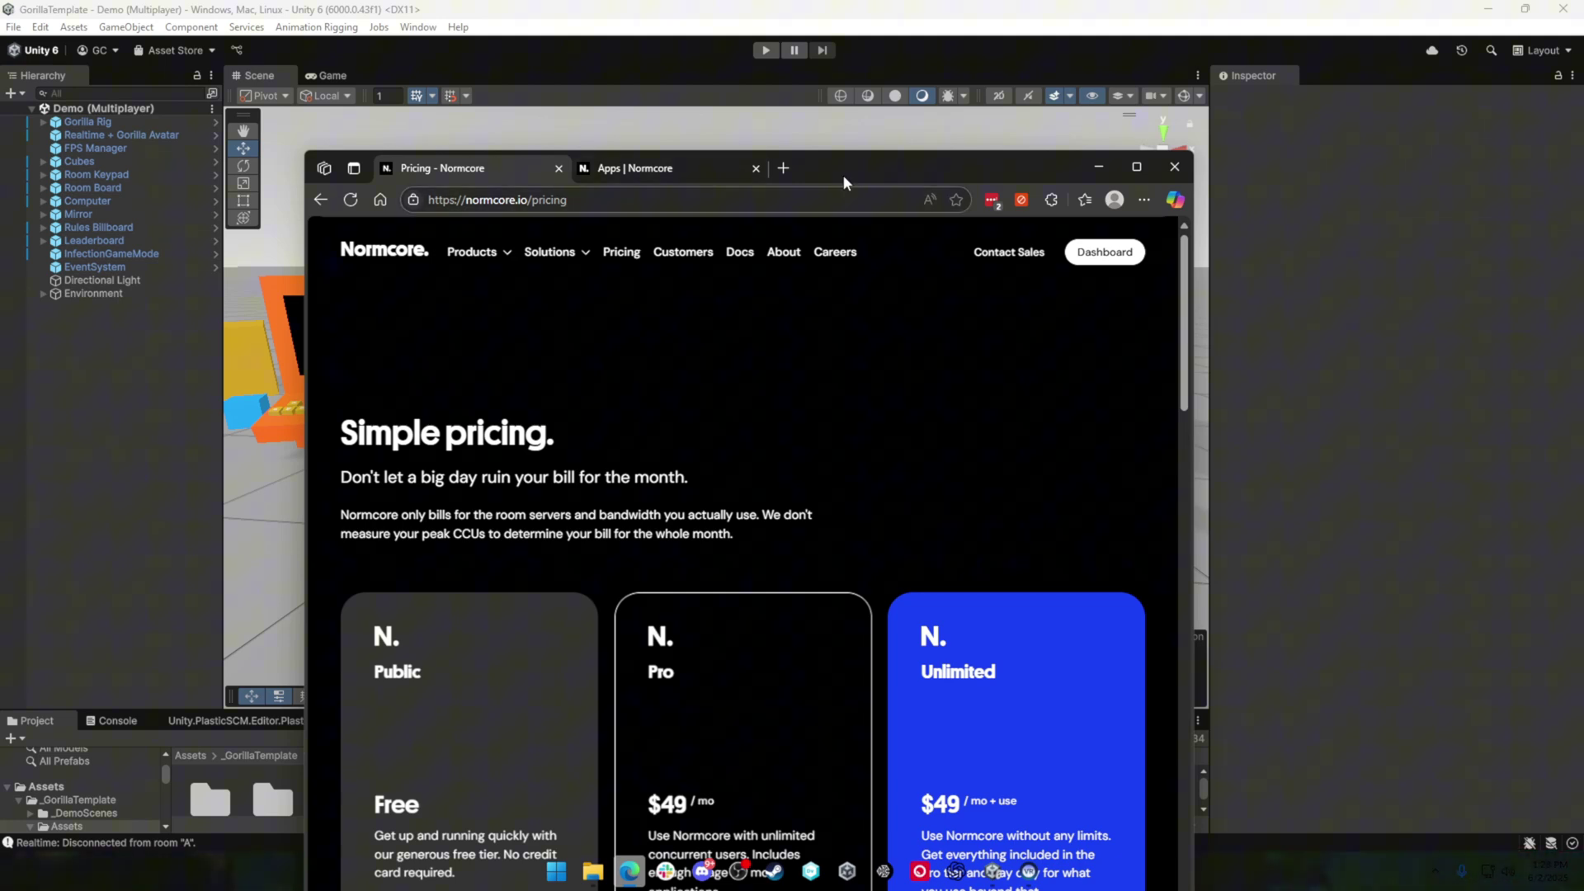
drag(843, 175, 853, 123)
scroll(779, 322, down, 4)
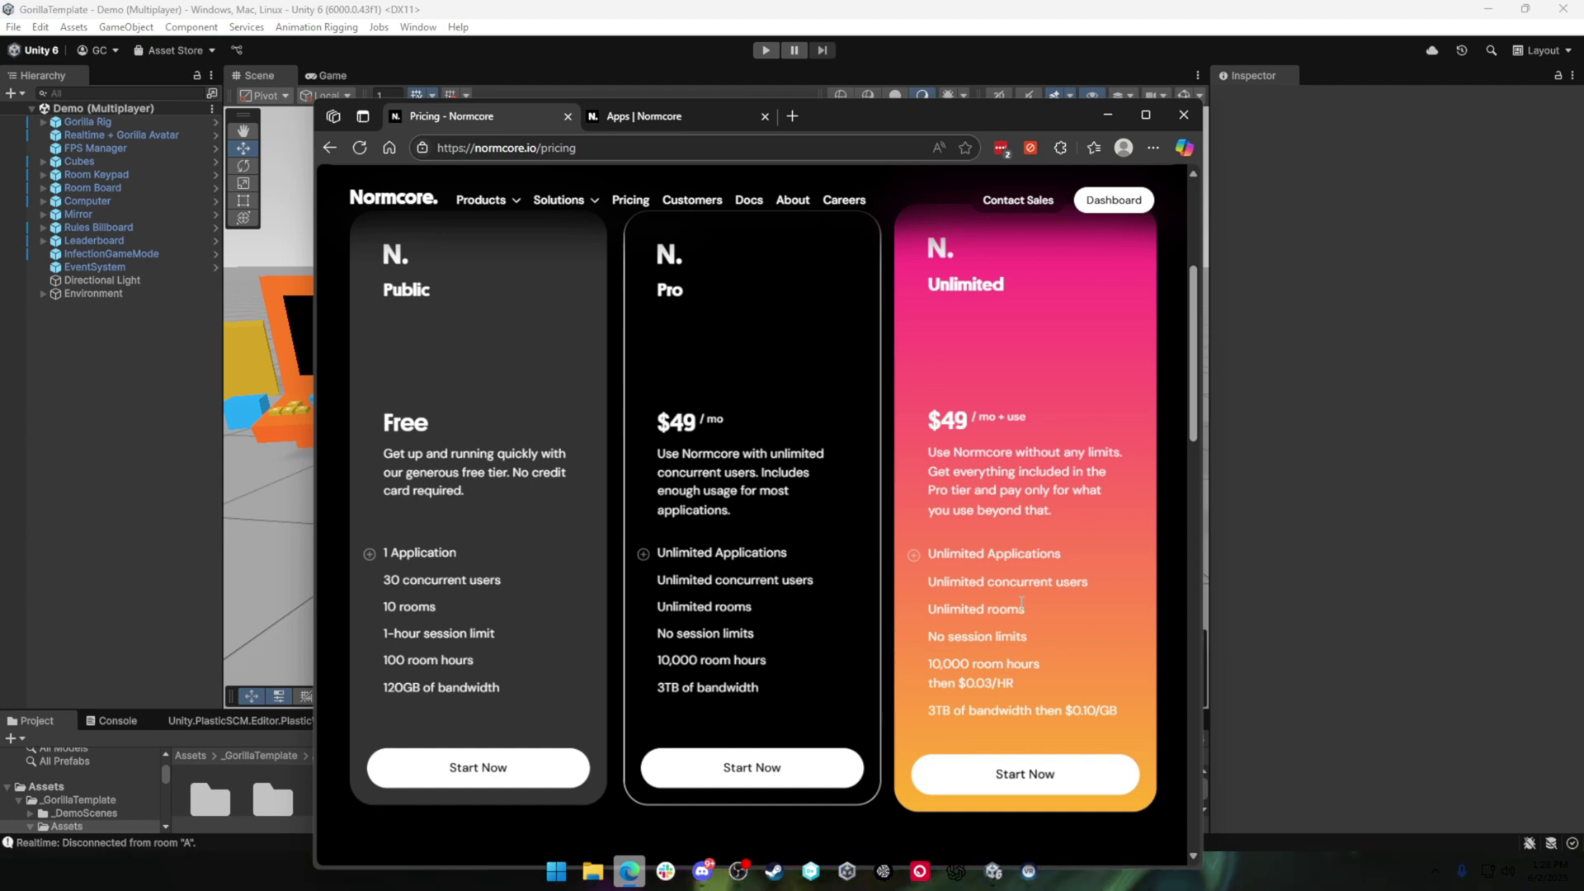
scroll(1048, 542, up, 1)
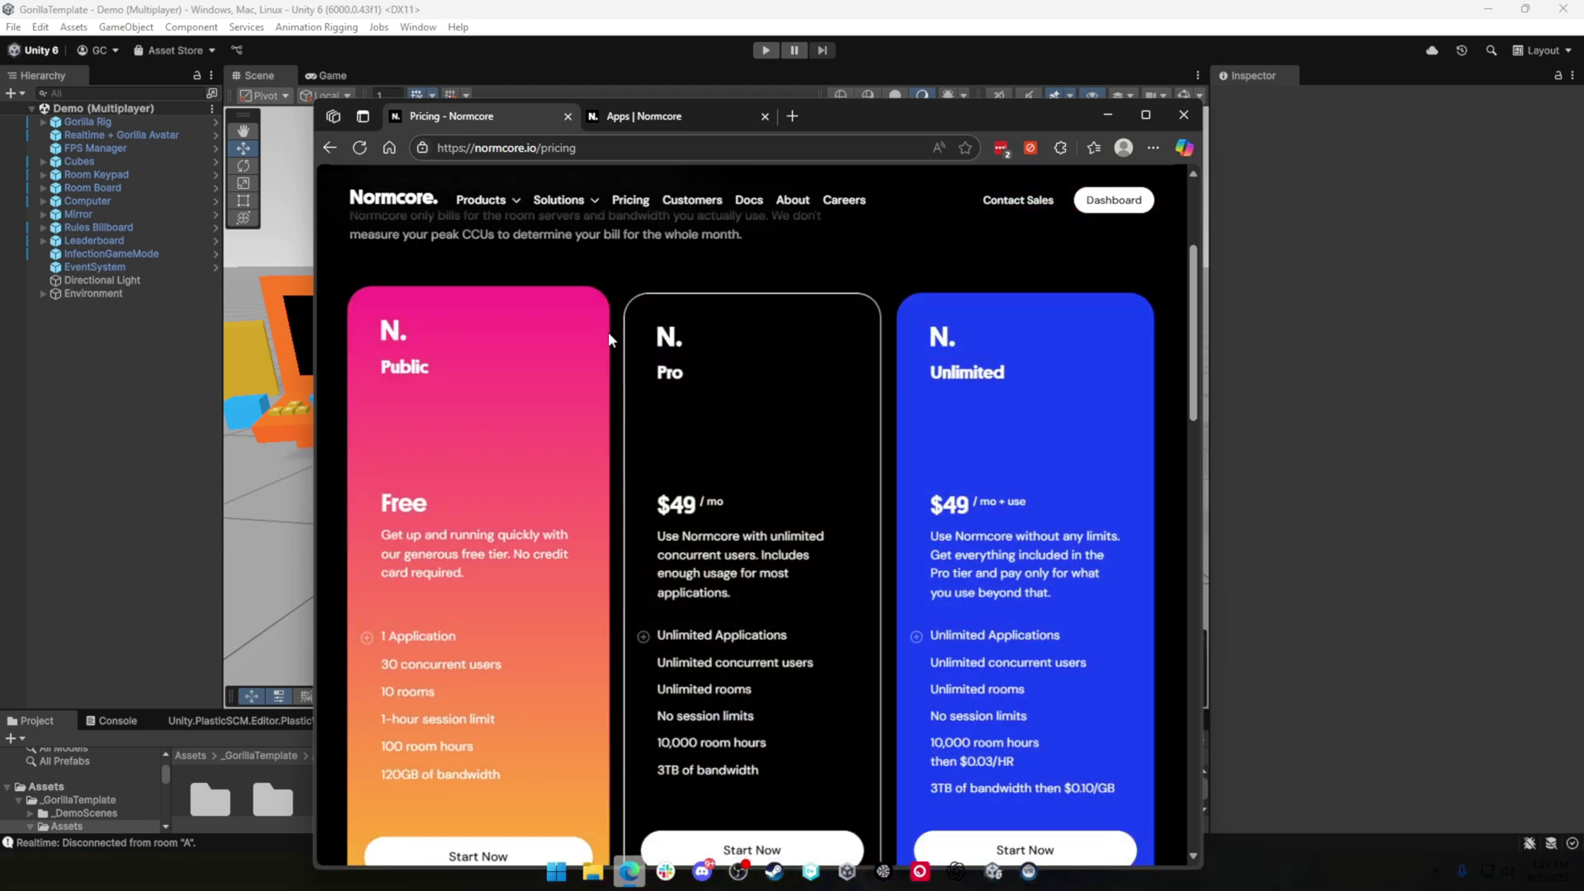
scroll(725, 444, down, 2)
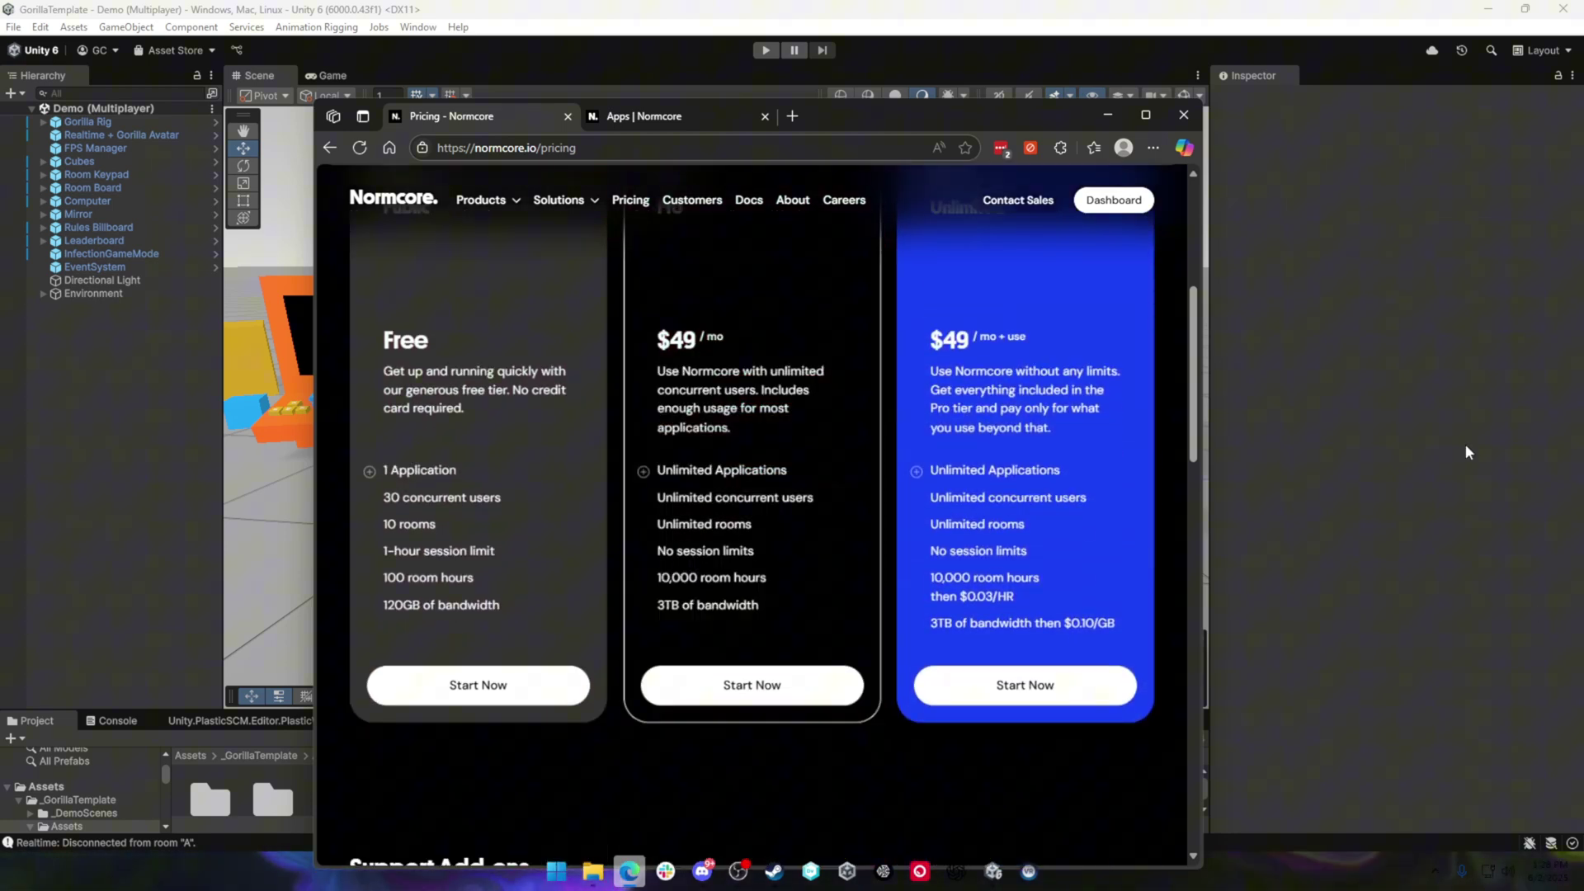
click(1108, 115)
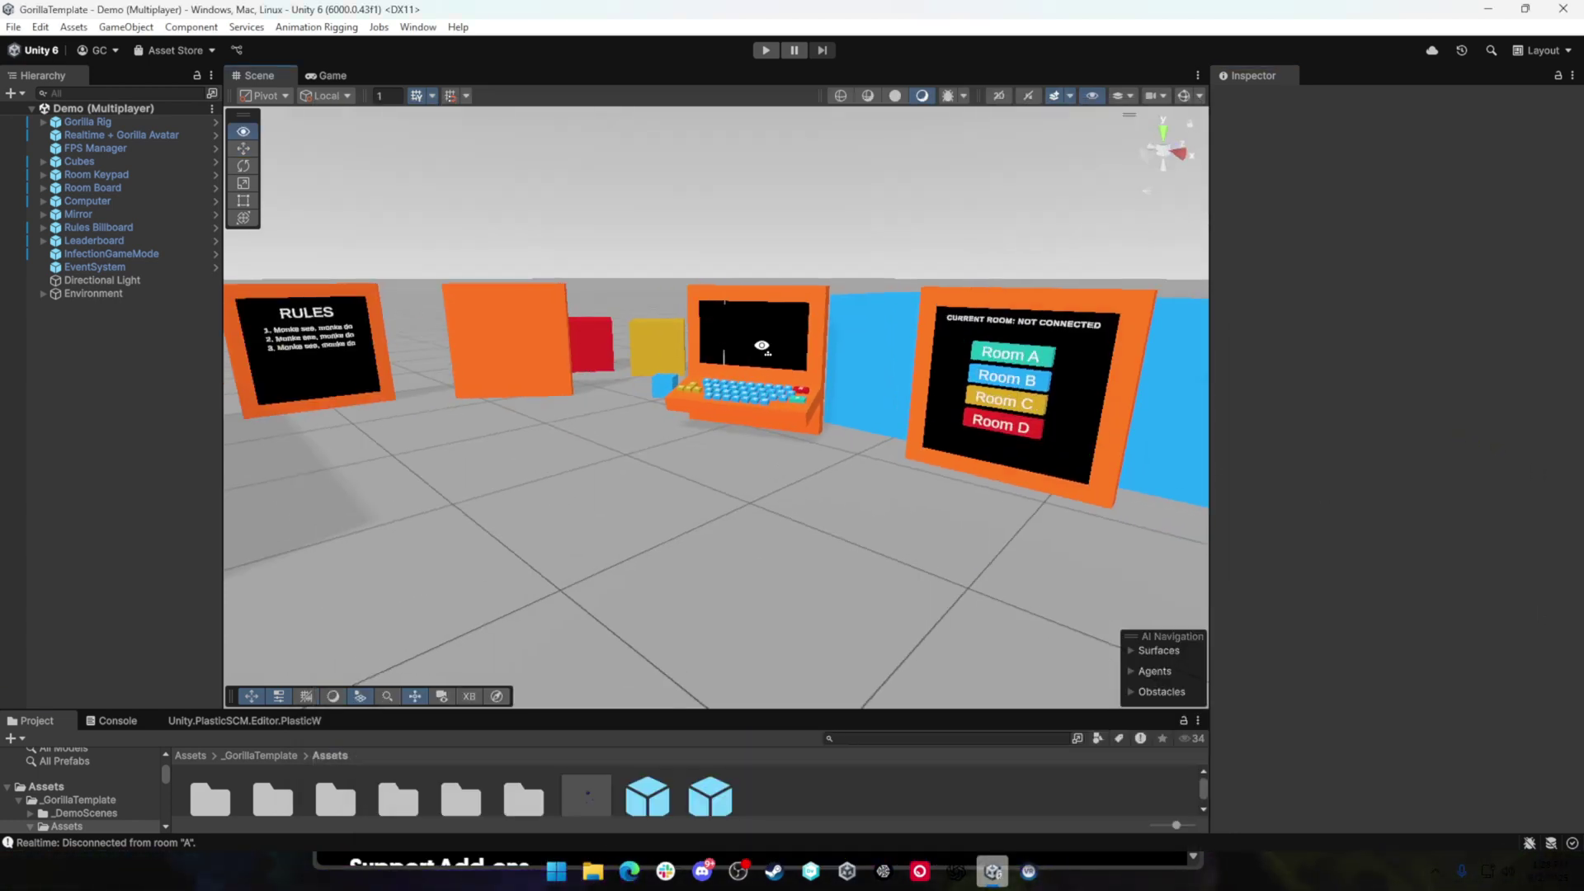